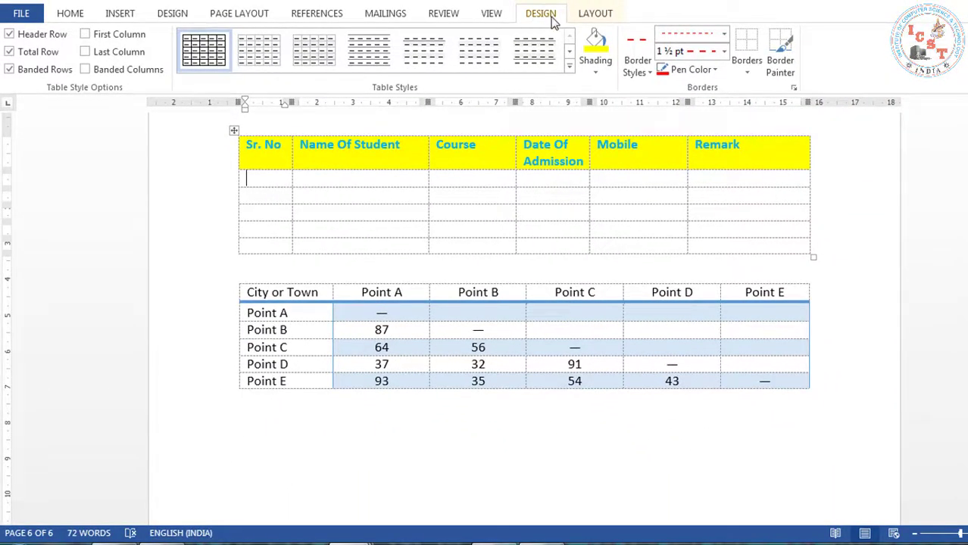
- Select the entire Point A row of the City or Town table with the Select Row command
click(597, 14)
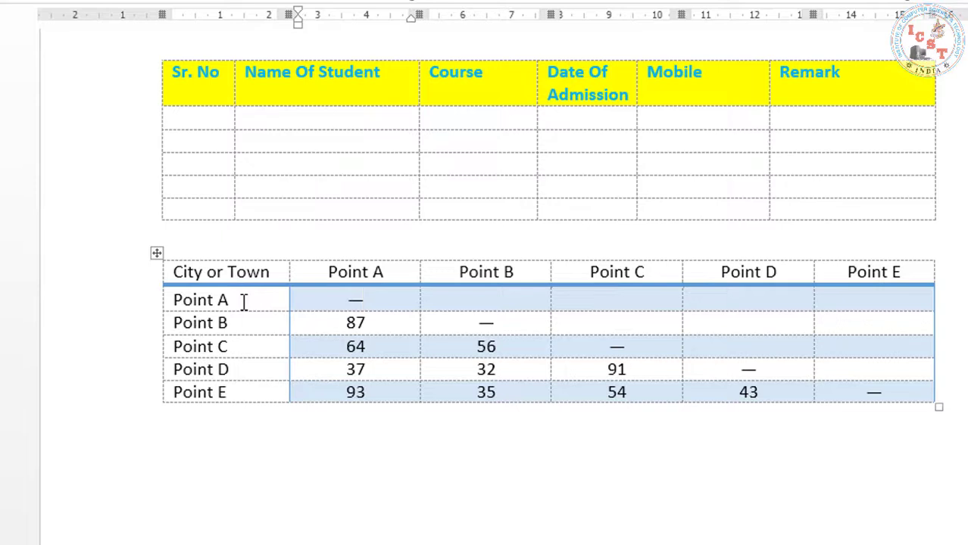
drag(244, 300, 842, 294)
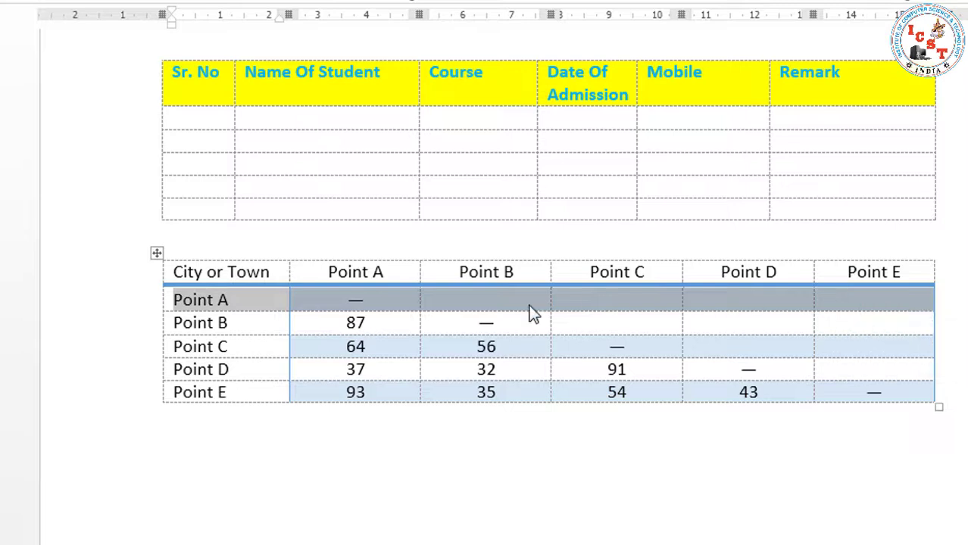
click(267, 301)
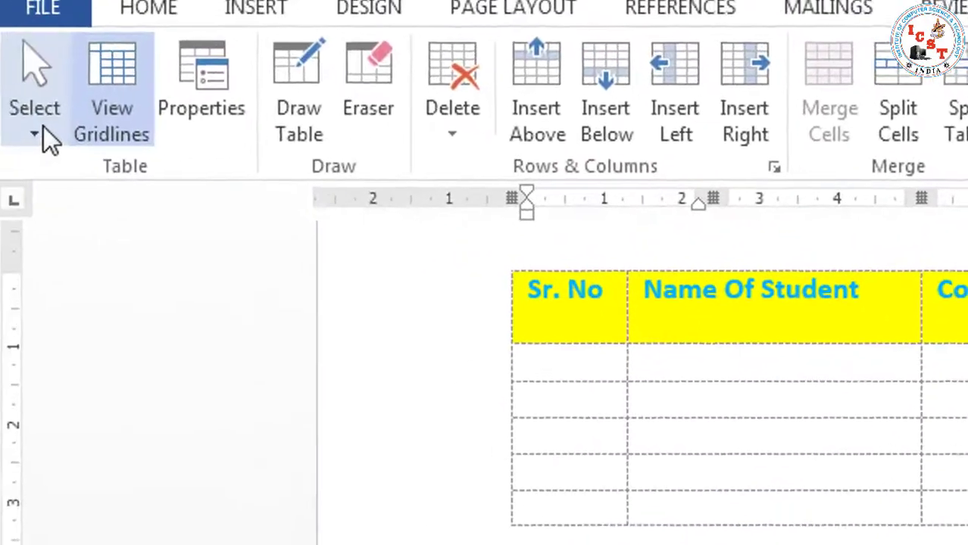
click(44, 130)
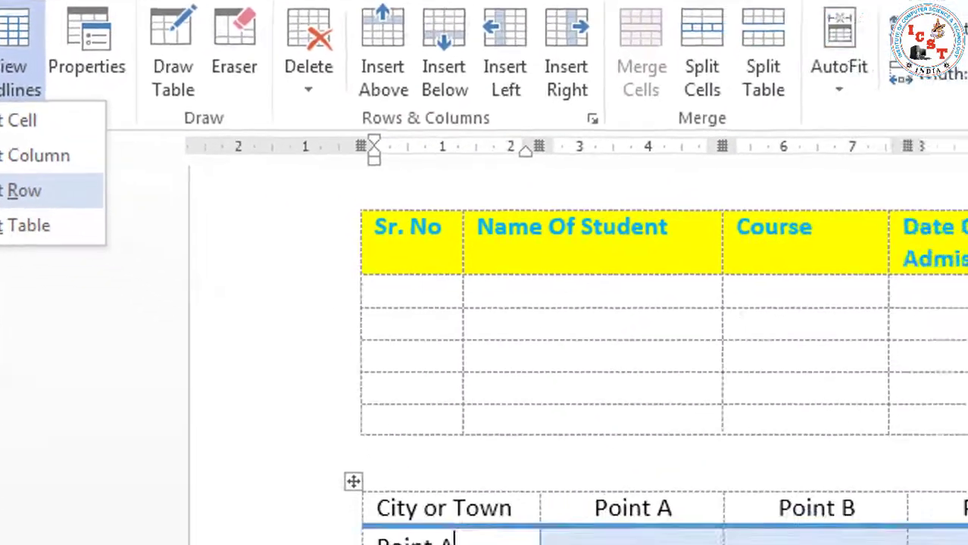
click(23, 191)
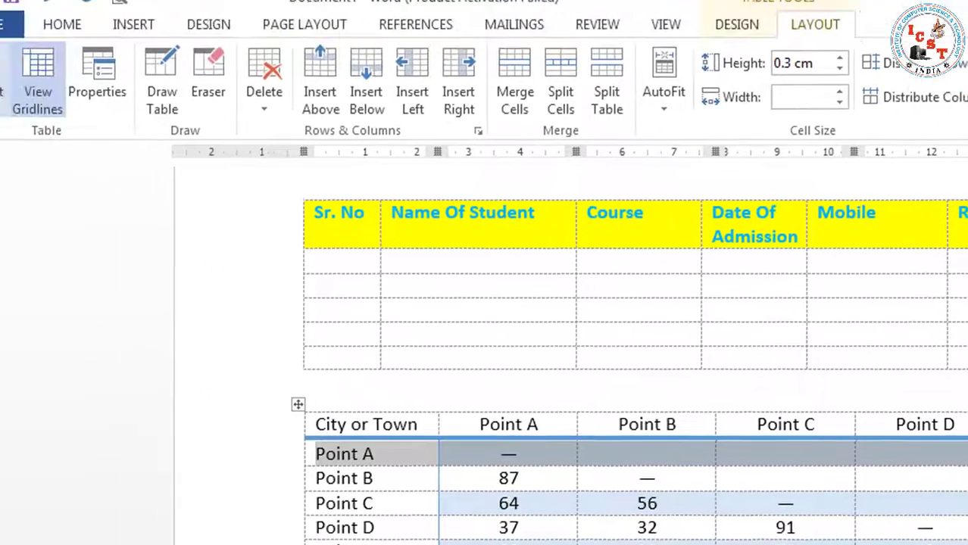
- Select the whole City or Town table, and clear the selection by placing the cursor in one of its cells
click(64, 132)
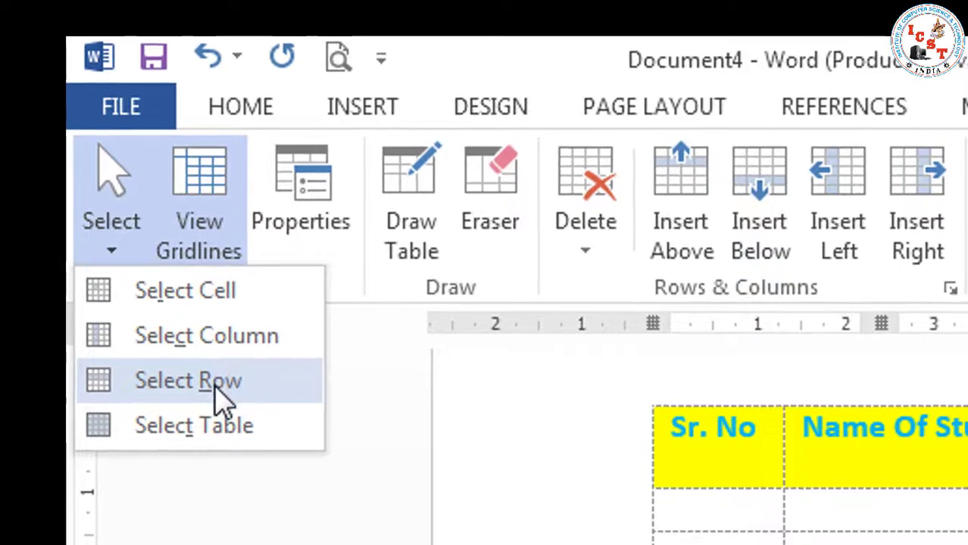
click(227, 430)
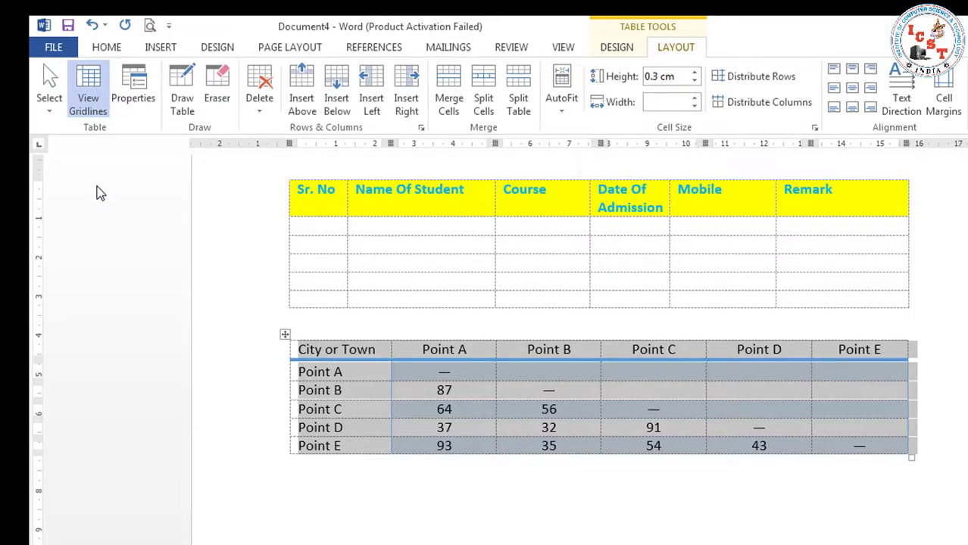
click(476, 381)
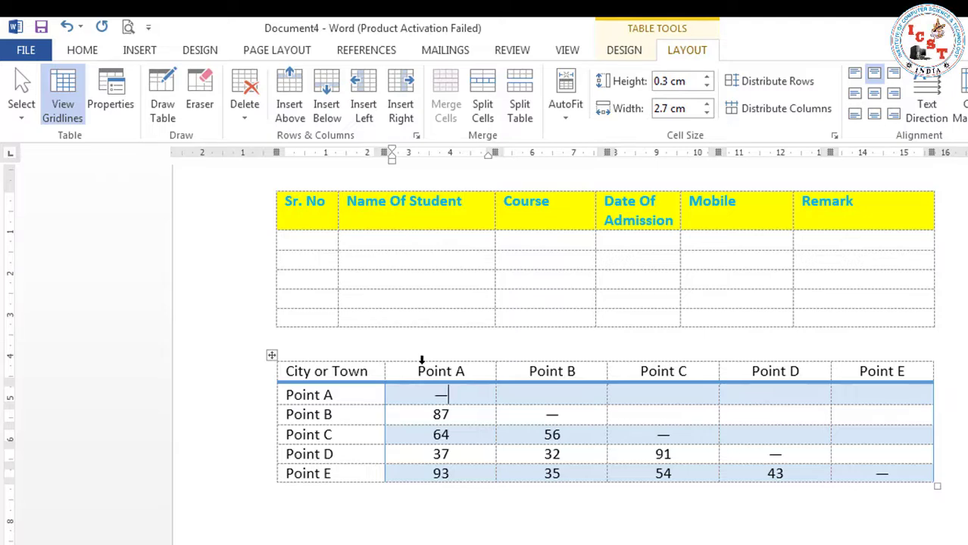
- Hide the table gridlines, place the cursor in the student table, and show the gridlines again
click(53, 106)
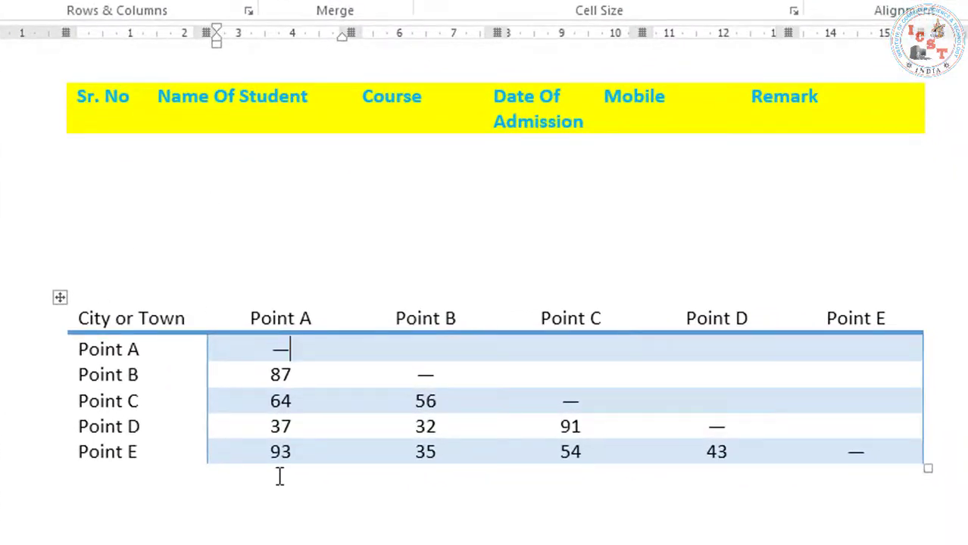
click(94, 154)
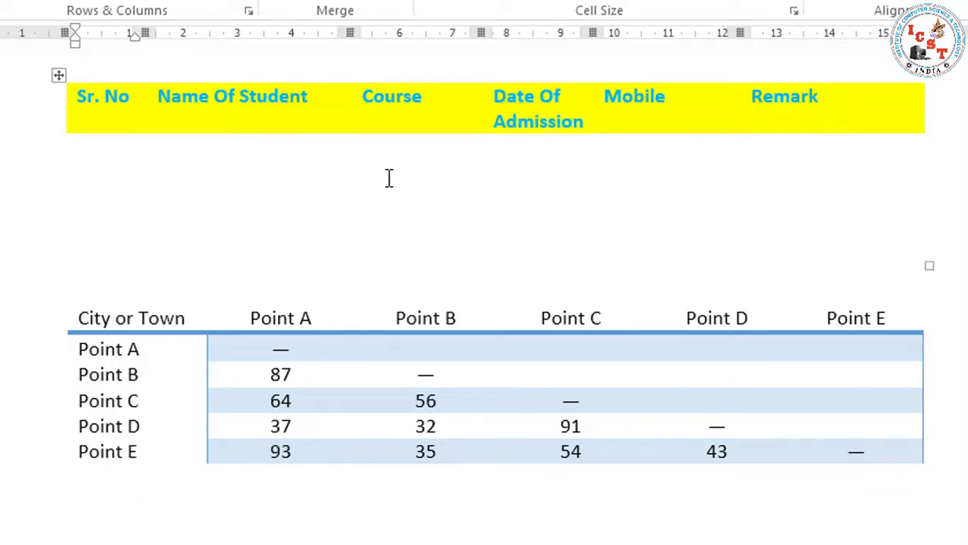
click(64, 47)
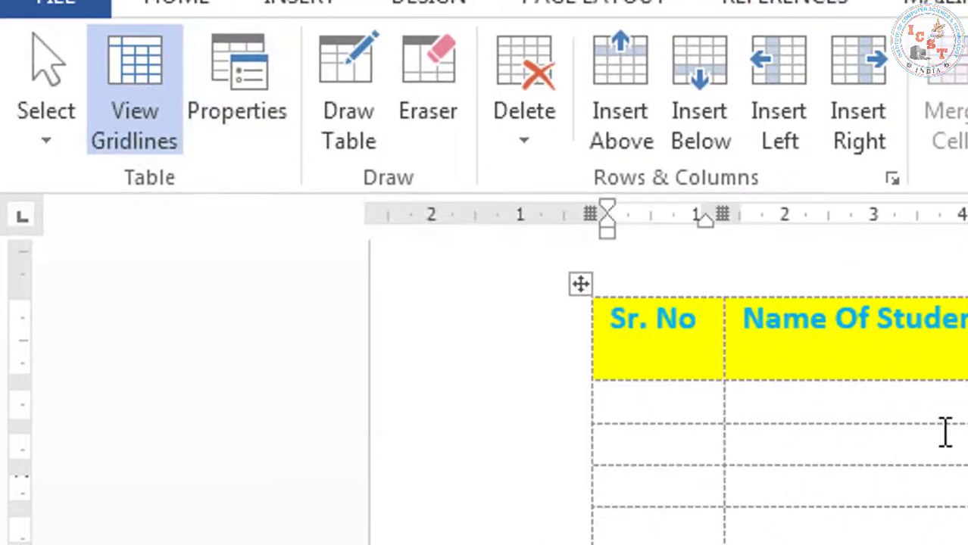
- Examine the table, row, column, cell and alt text settings in the student table's properties without applying changes
click(930, 407)
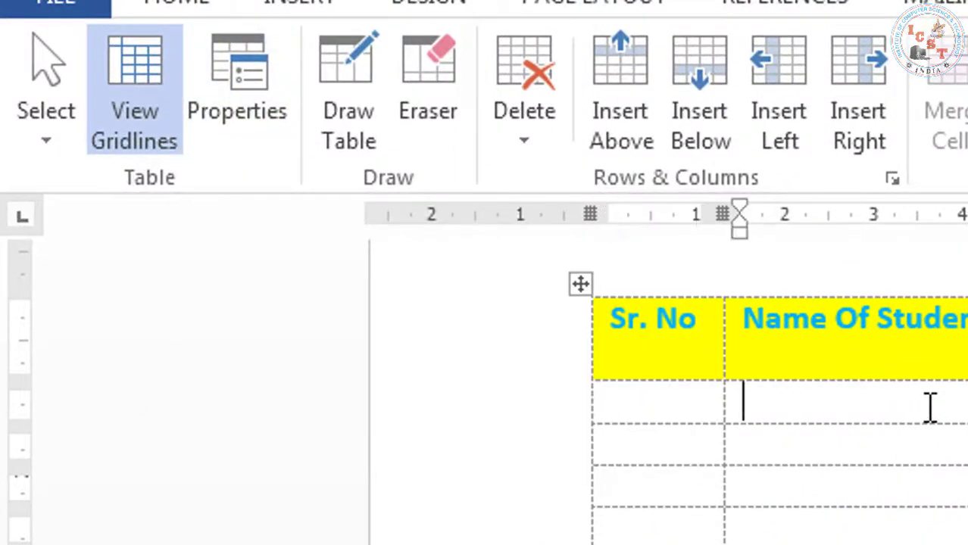
click(236, 90)
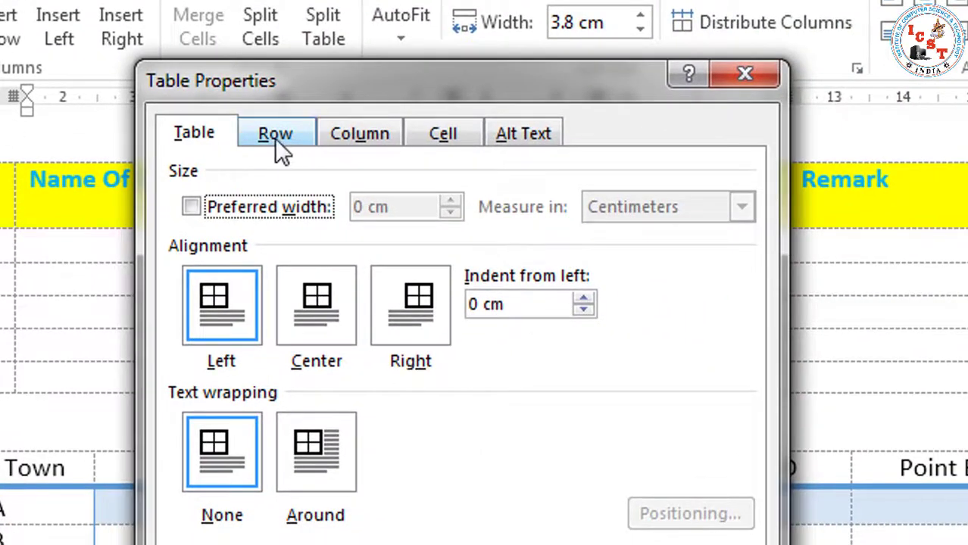
click(285, 140)
click(359, 135)
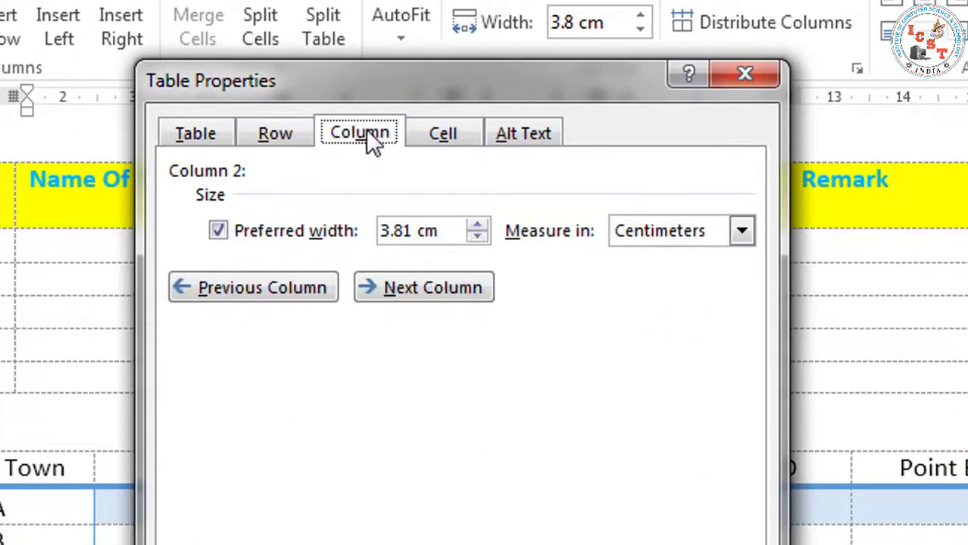
click(445, 134)
click(507, 130)
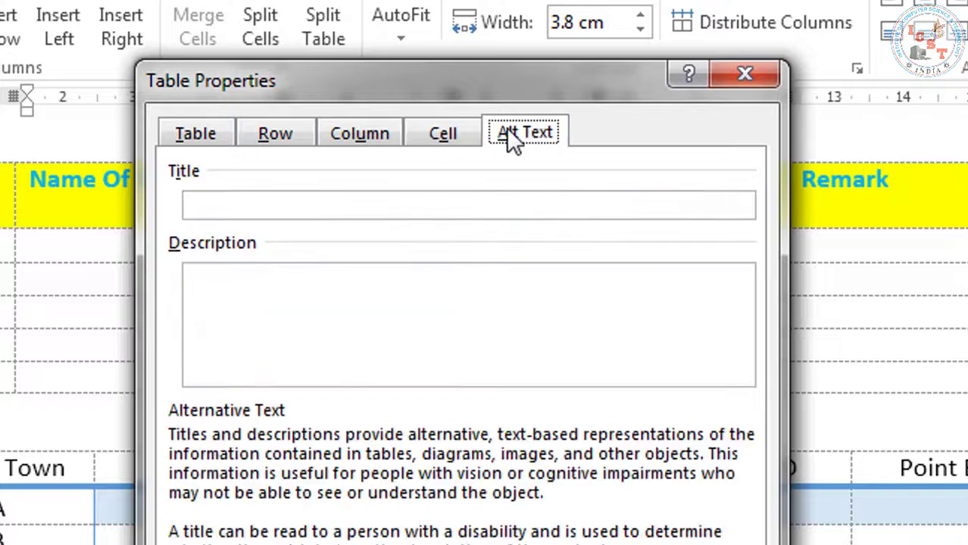
click(177, 131)
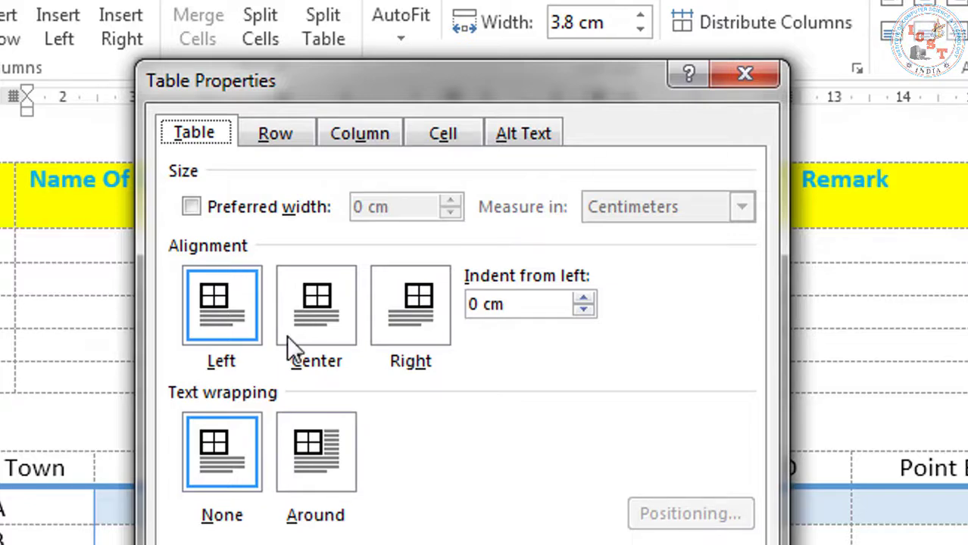
click(228, 210)
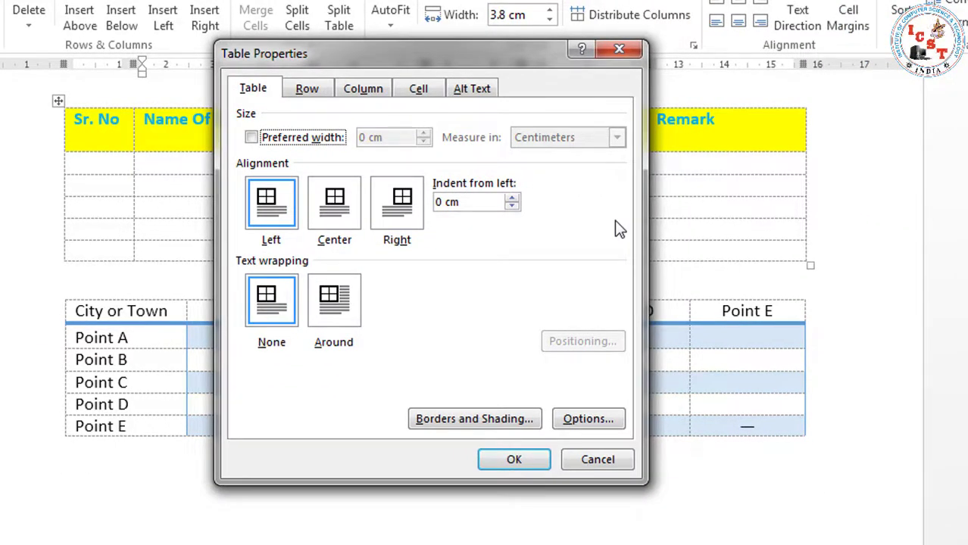
click(591, 460)
- Insert a table of four columns and three rows below the City or Town table, with cells about 1.13 cm wide and 1.1 cm high
click(322, 471)
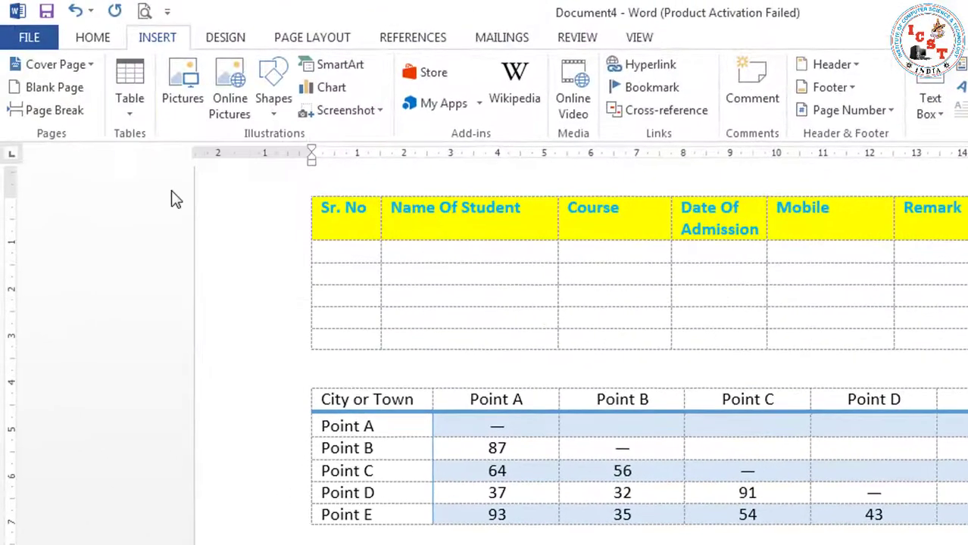
click(722, 504)
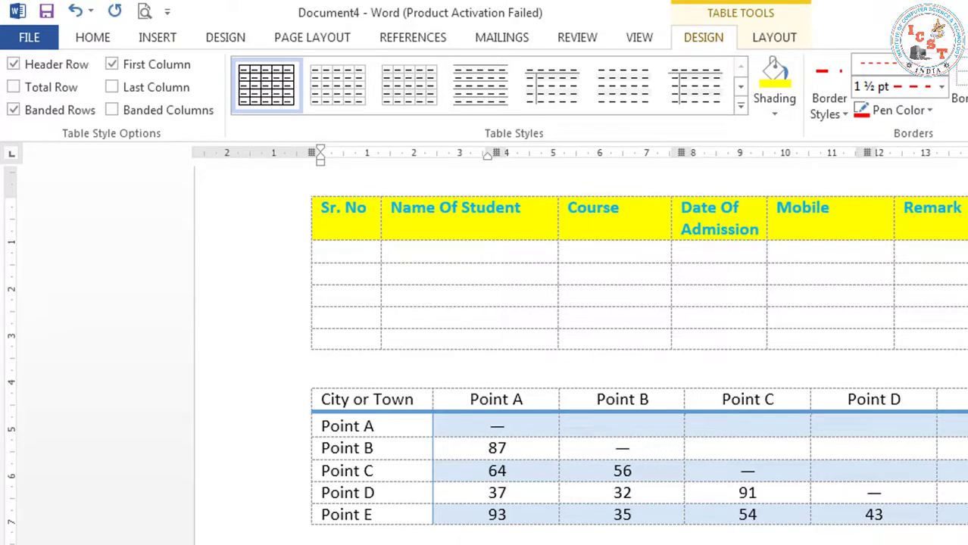
scroll(637, 356, down, 2)
drag(520, 544, 522, 544)
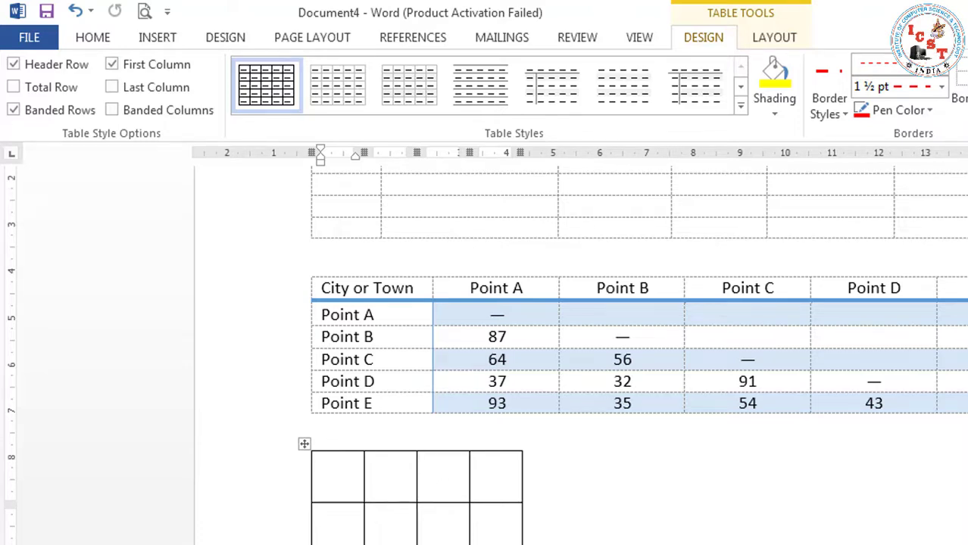
scroll(636, 356, down, 5)
scroll(636, 357, up, 2)
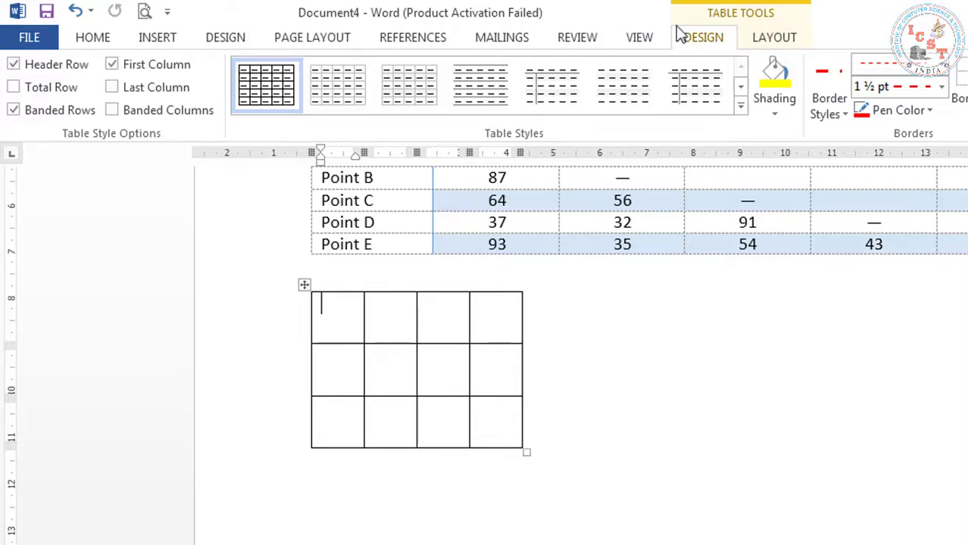
- Center the new four-column table horizontally through its table properties and enter "fgf" in its first cell
click(794, 40)
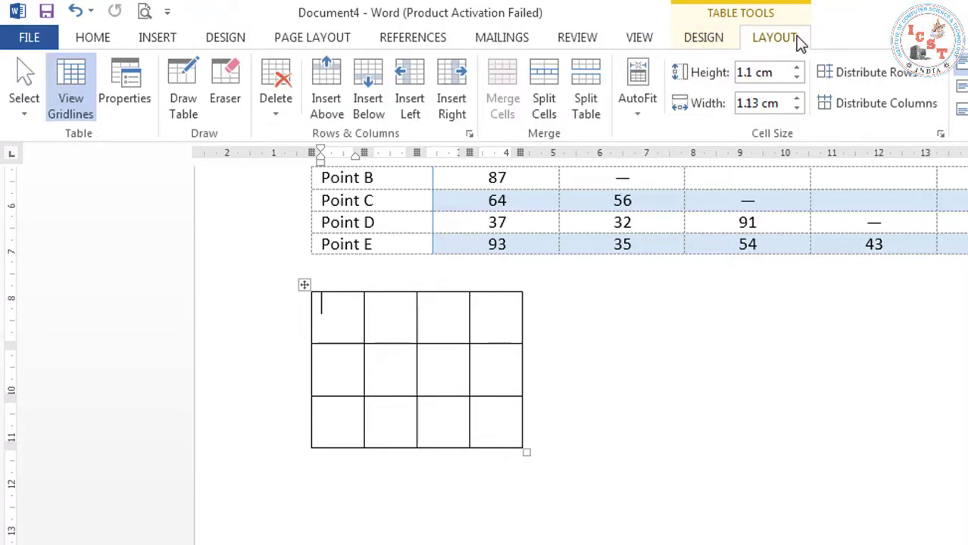
click(125, 79)
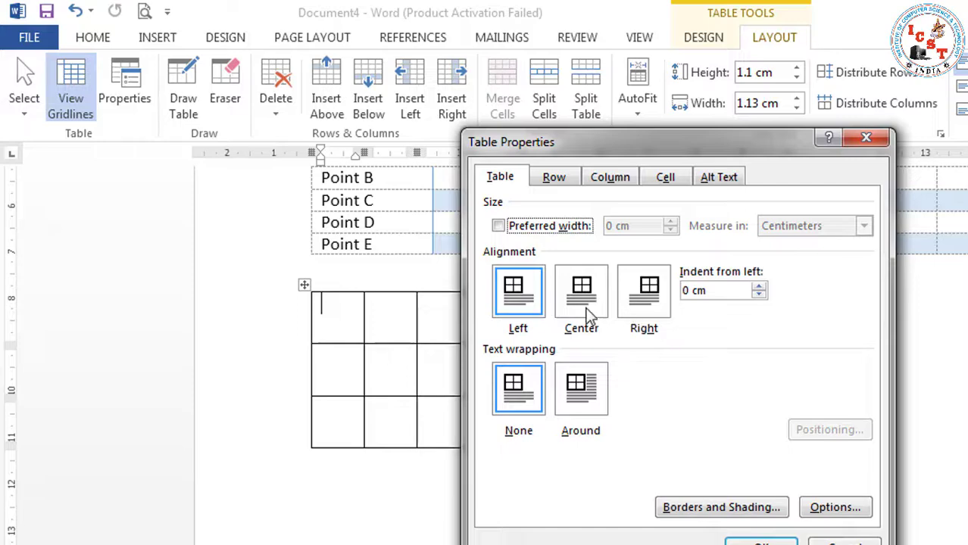
click(590, 315)
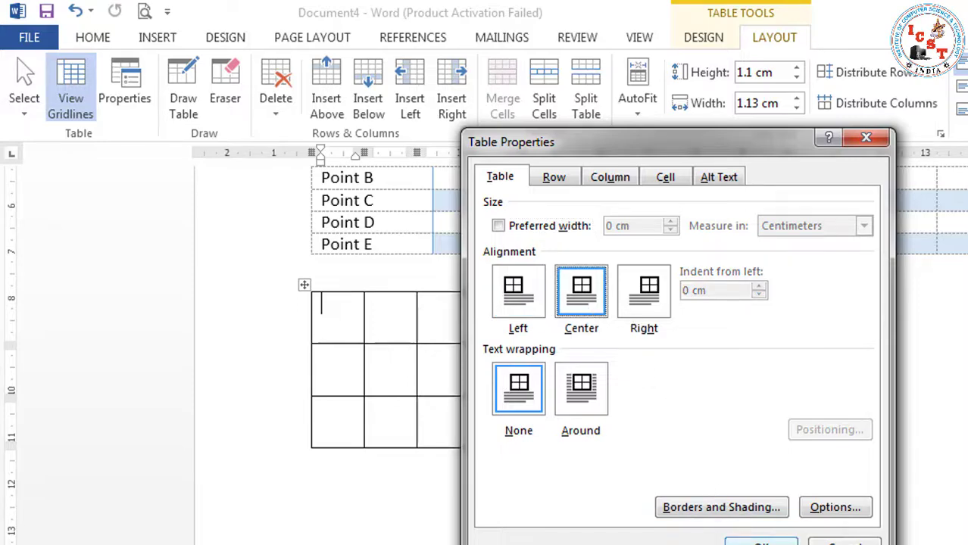
click(761, 542)
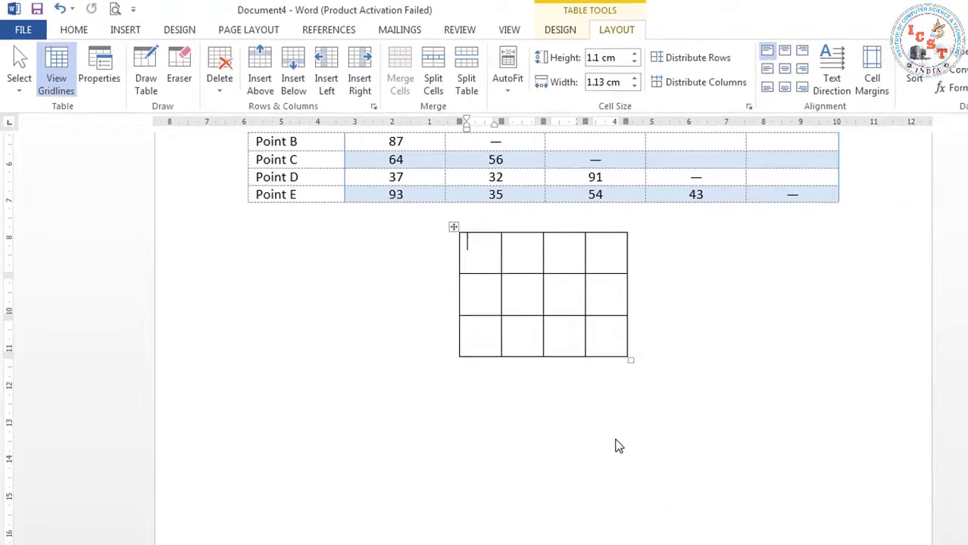
text(fgf)
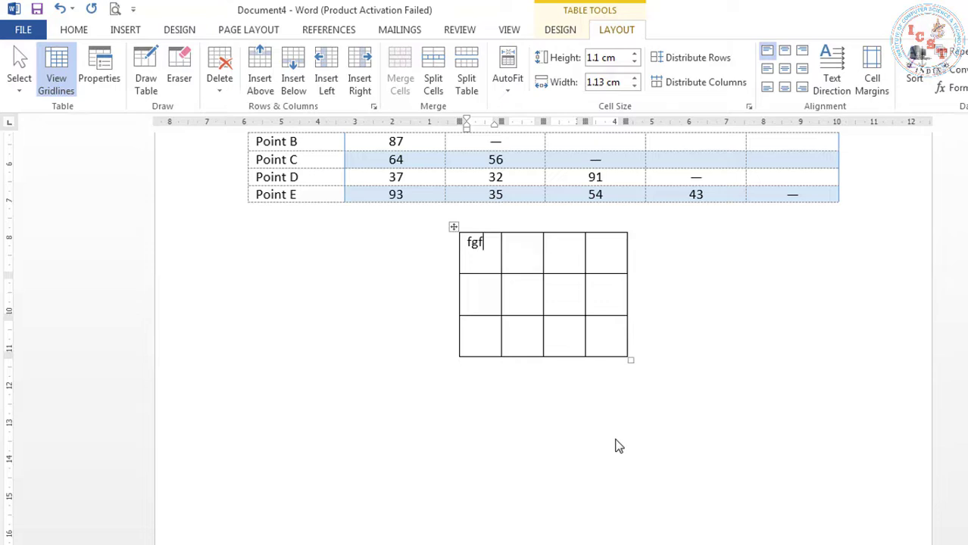
- Set the alignment of the four-column table to Right in its table properties
click(114, 76)
click(512, 255)
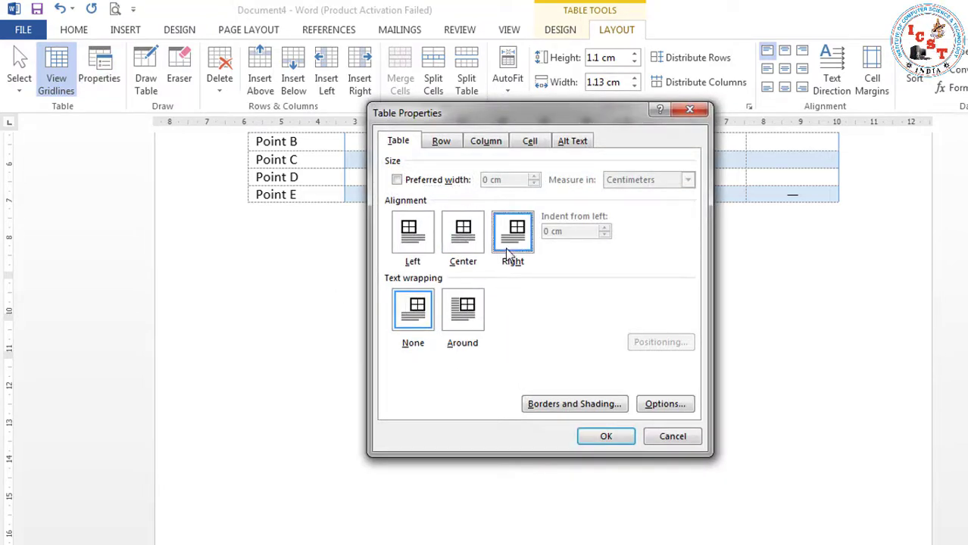
click(606, 437)
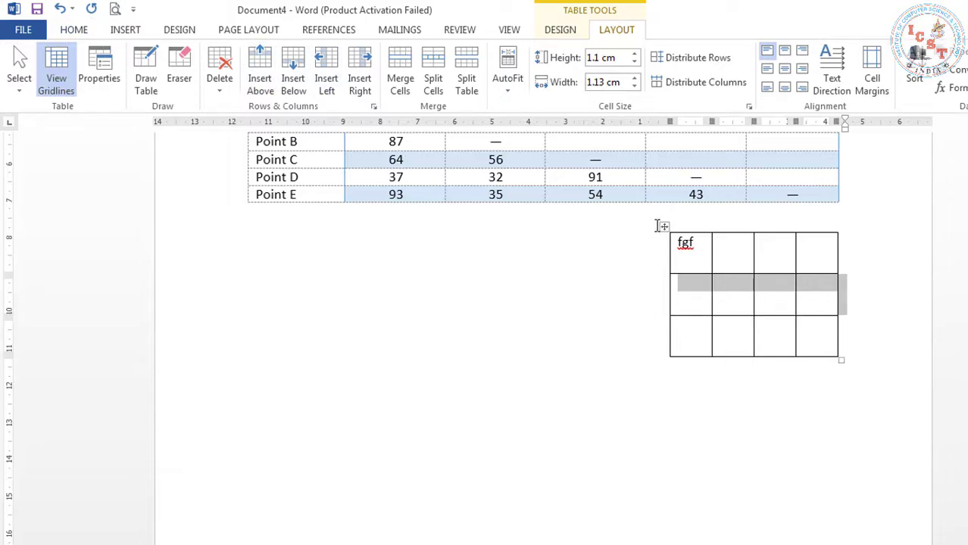
- Set the text wrapping of the right-aligned table to Around
click(105, 70)
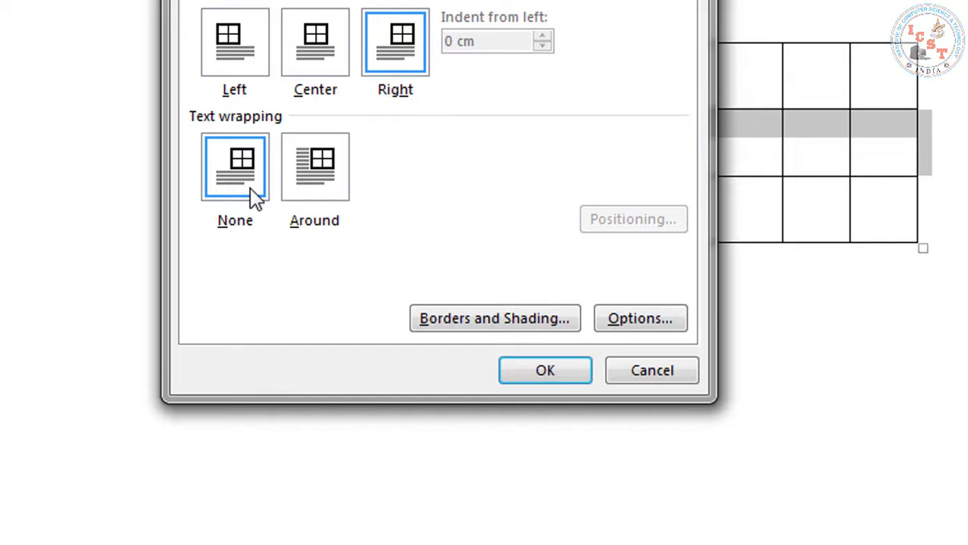
click(312, 192)
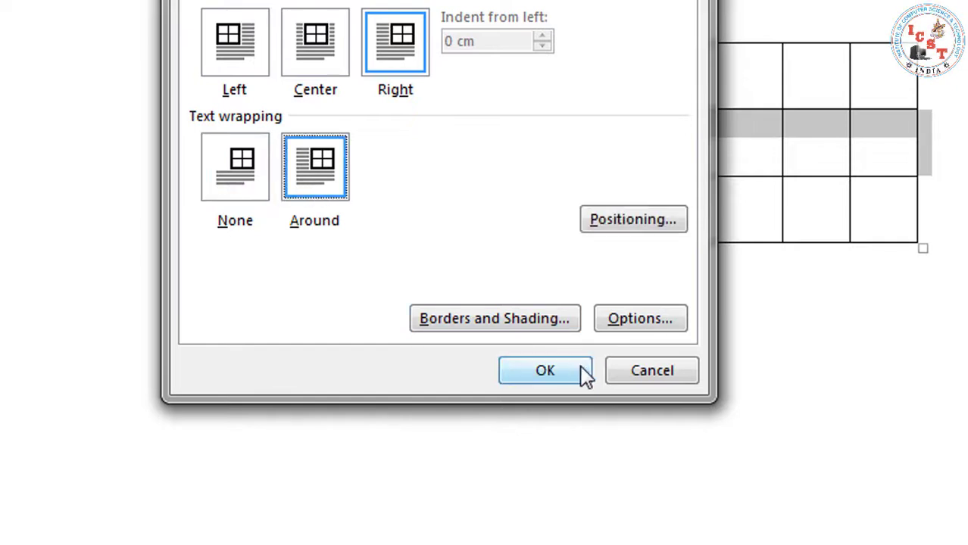
click(557, 369)
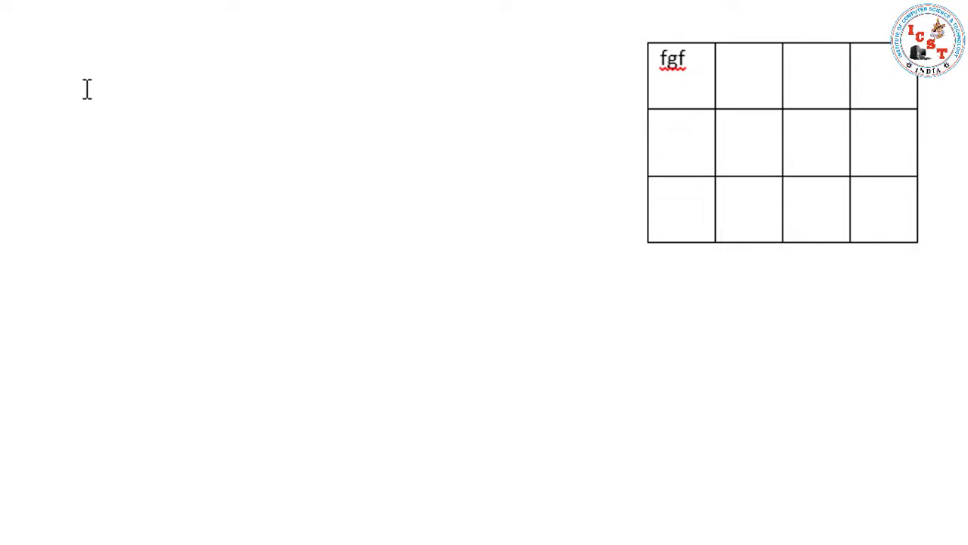
- Test the wrapping with a long unbroken run of filler letters beside the table, and undo that typing
text(hjgjhghghhhhhhhhhhhh)
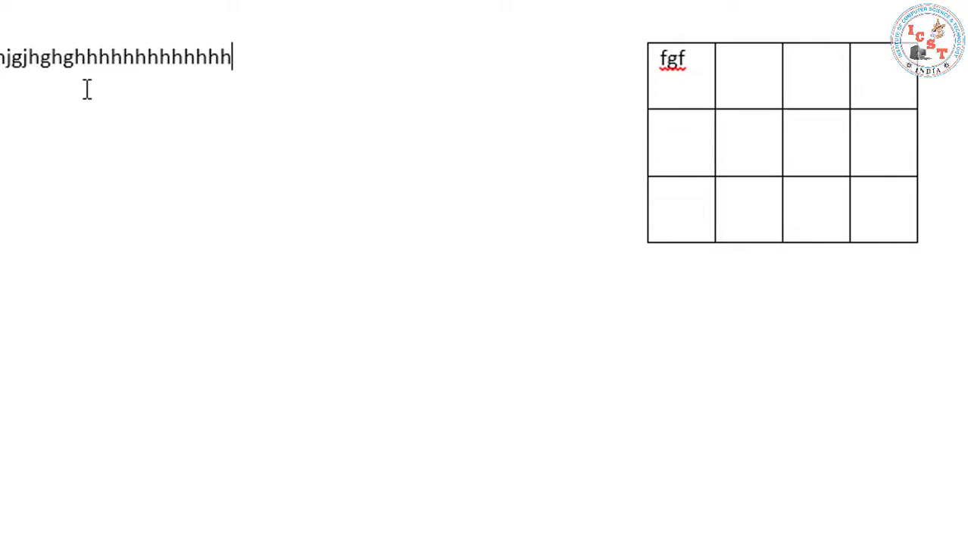
text(hhhhhhhhhhhhhhhhhhhhhhhhhhhhhhhhhhhhhhhhhhhhhh)
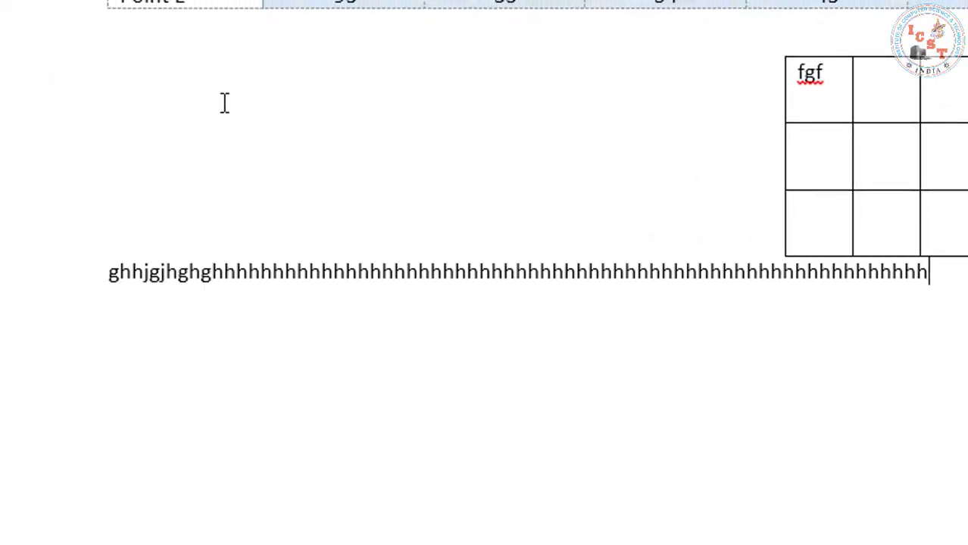
text(hhhhh)
key(ctrl+z)
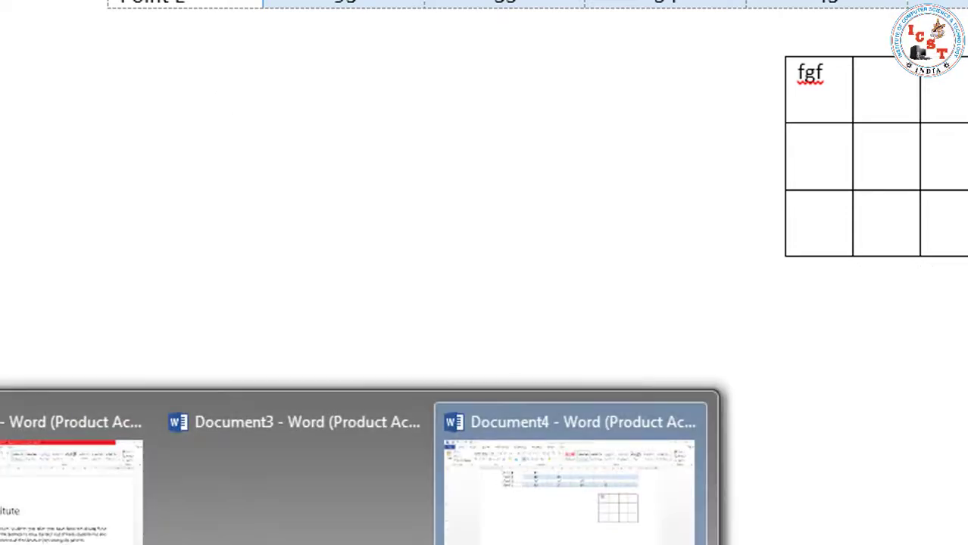
- Copy the first paragraph from the About I.C.S.T Institute document and paste it beside the right-aligned table in Document4
click(36, 491)
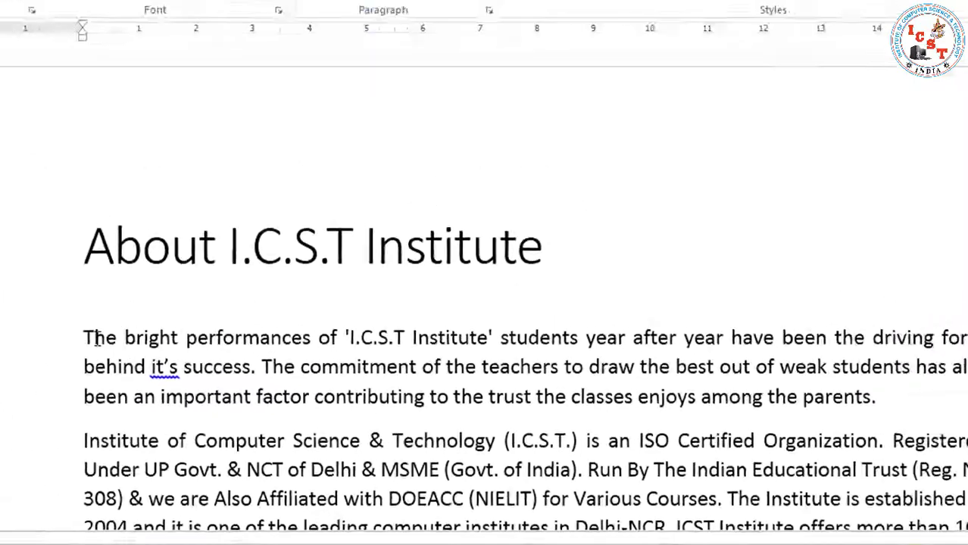
drag(127, 353, 848, 405)
key(ctrl+c)
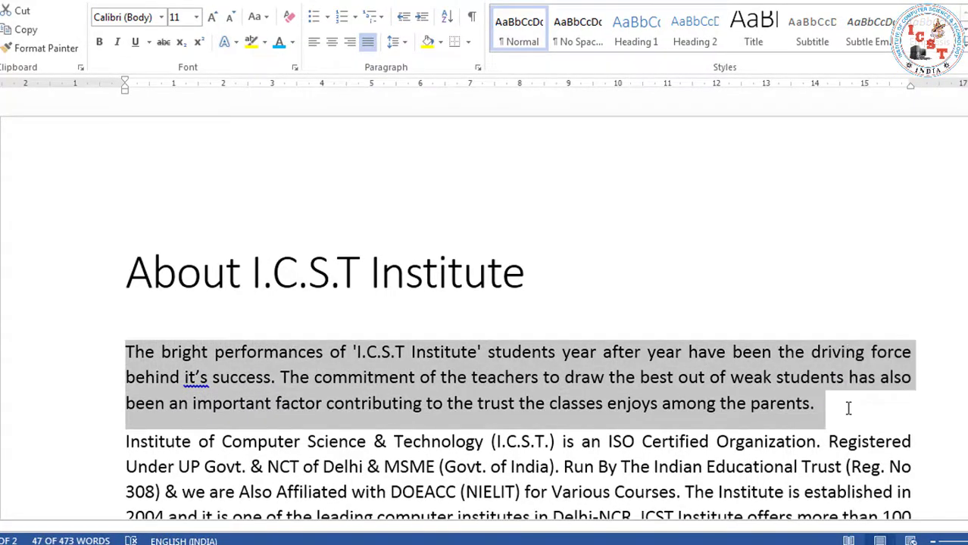
key(alt+Tab)
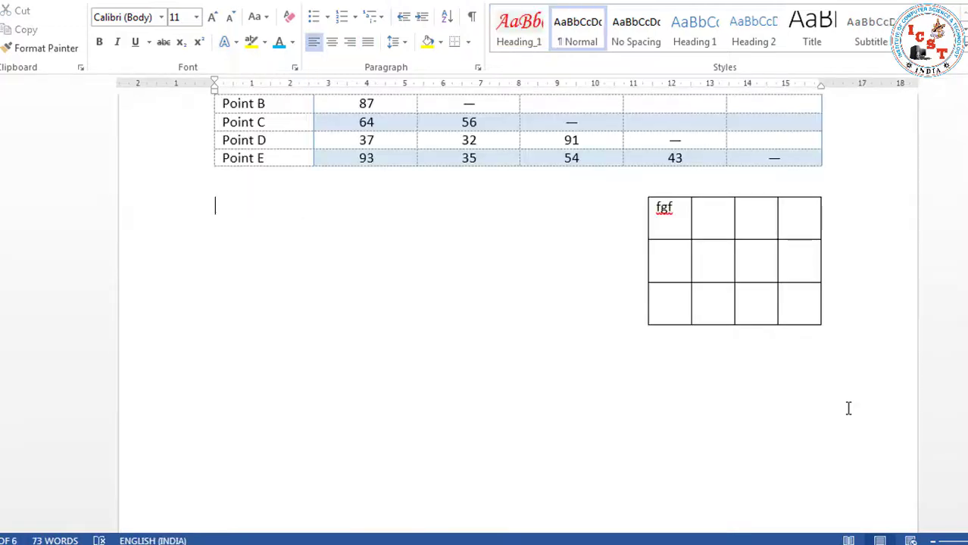
key(ctrl+v)
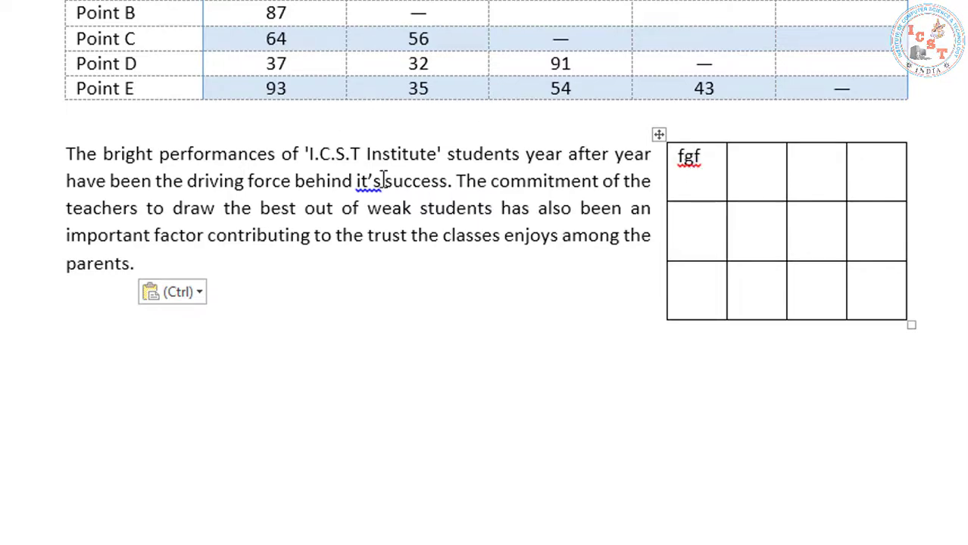
click(382, 182)
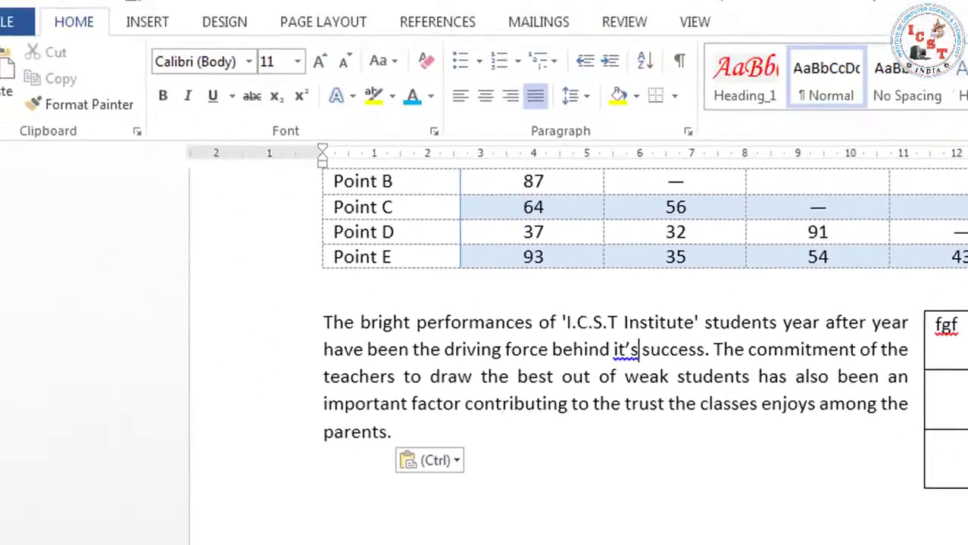
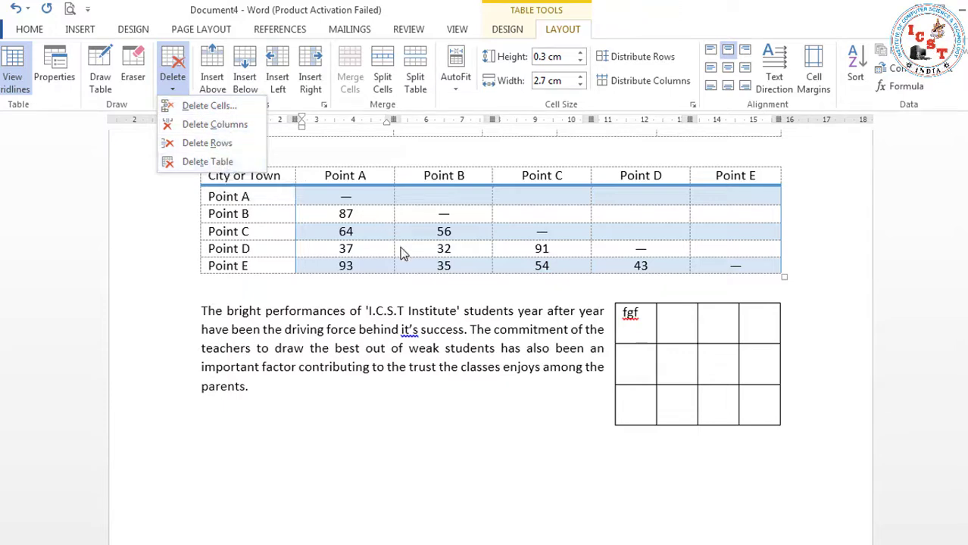
- Insert an empty row above the Point B row of the distance table and another one below that new row
click(375, 229)
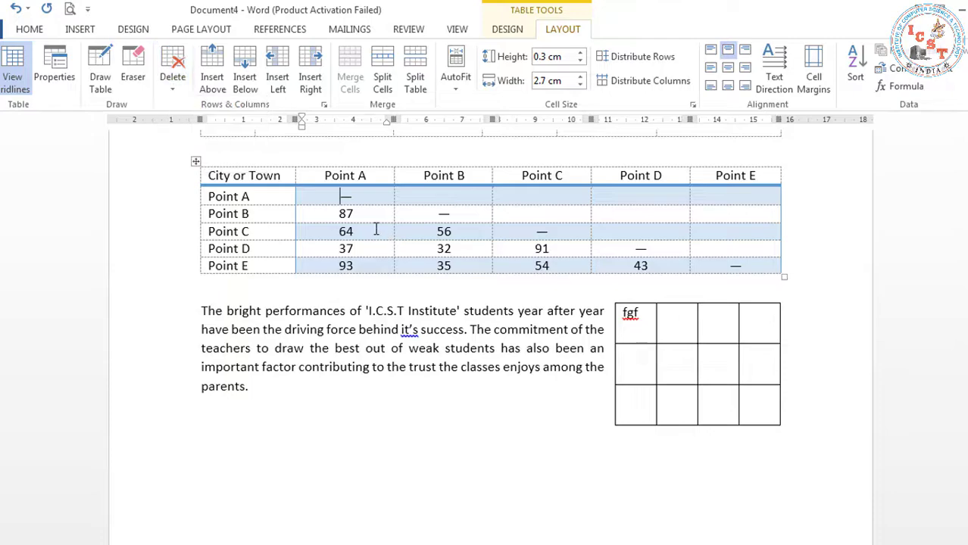
click(377, 228)
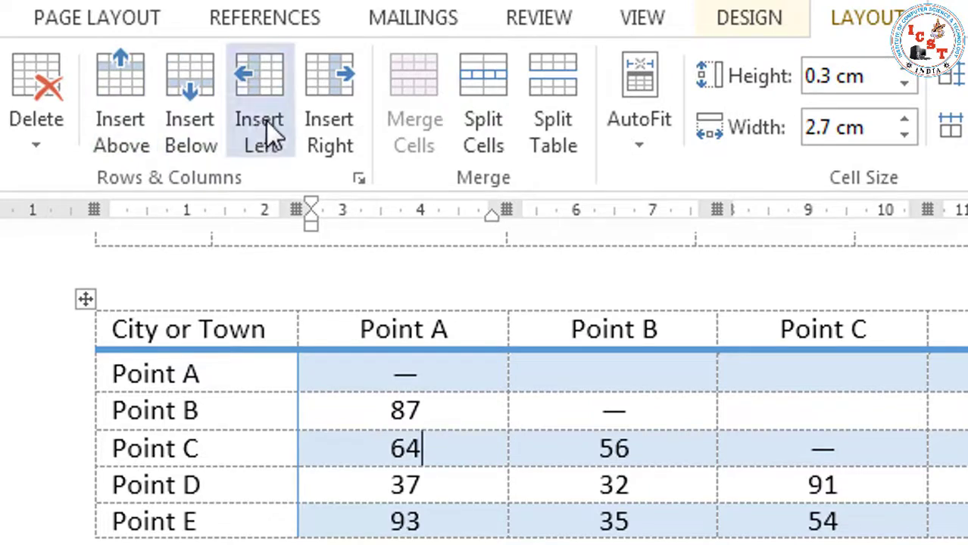
click(556, 403)
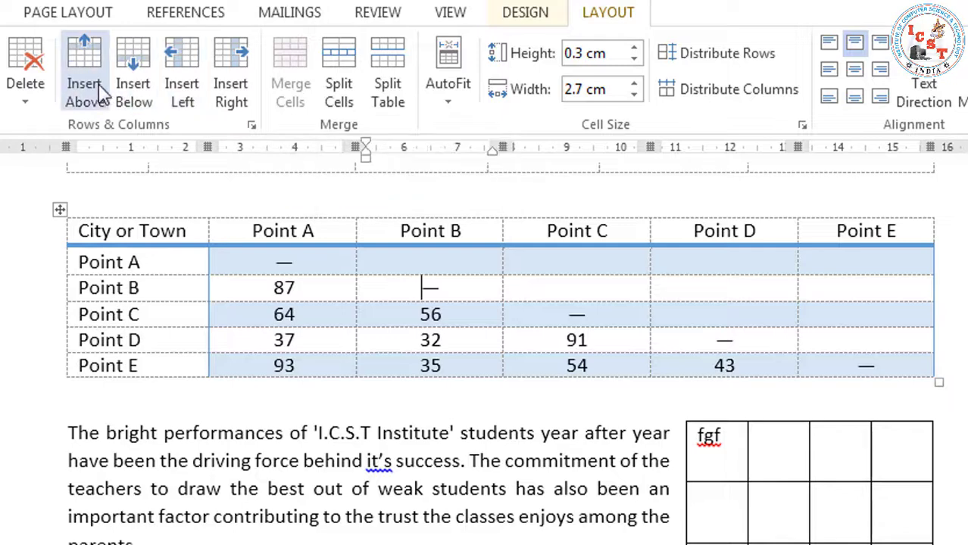
click(459, 292)
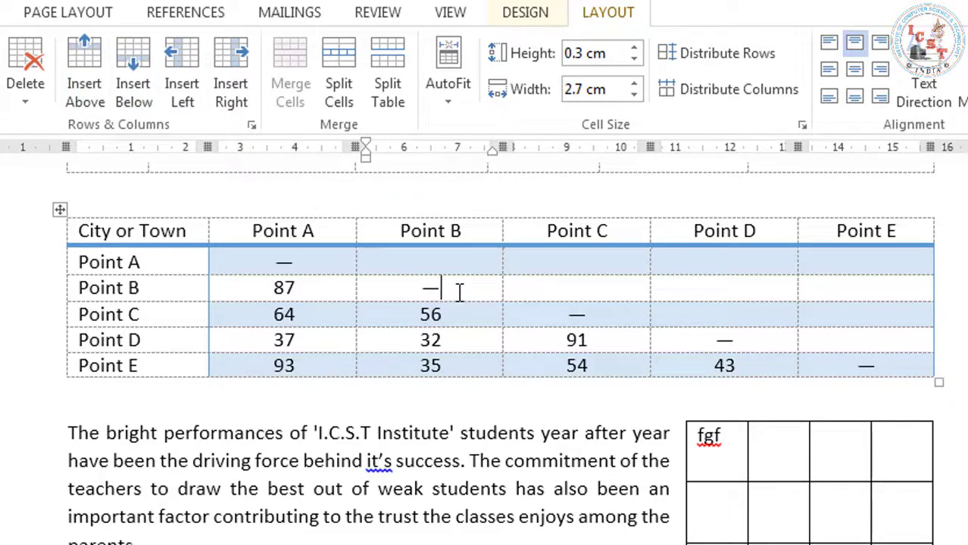
click(85, 88)
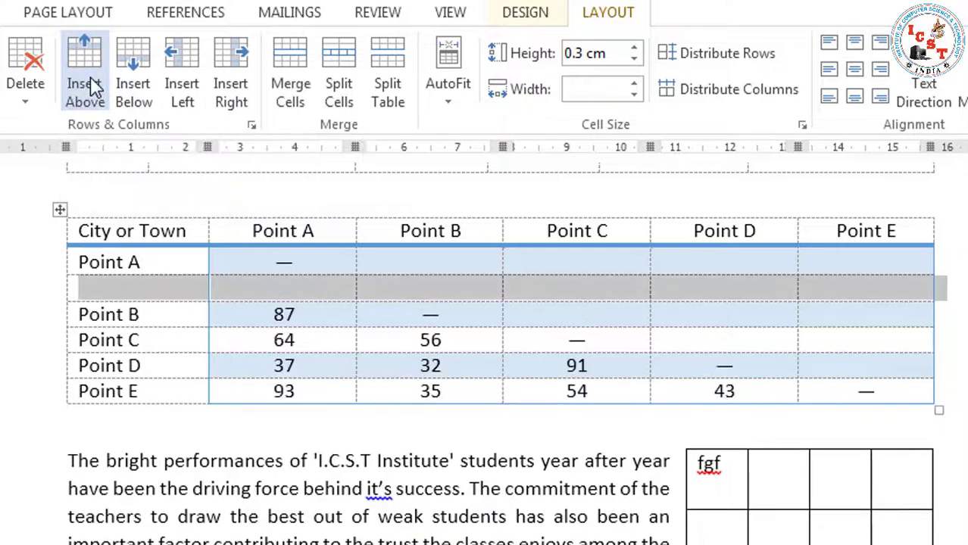
click(132, 69)
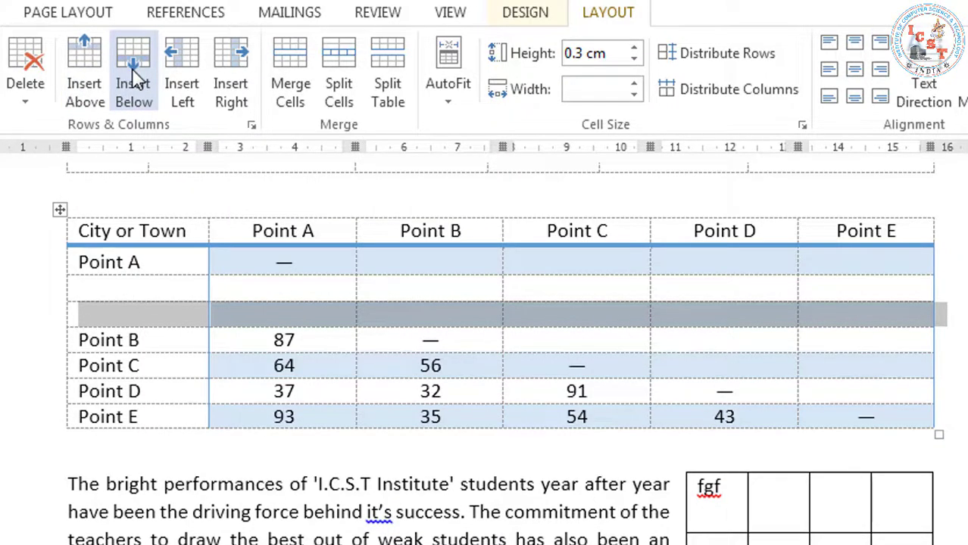
- Delete the two empty rows between the Point A and Point B rows
click(41, 94)
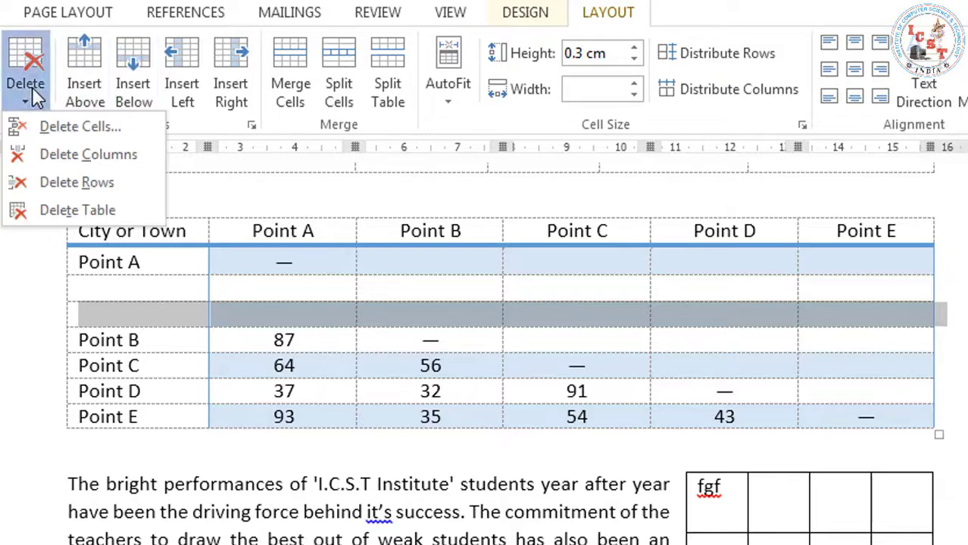
click(79, 186)
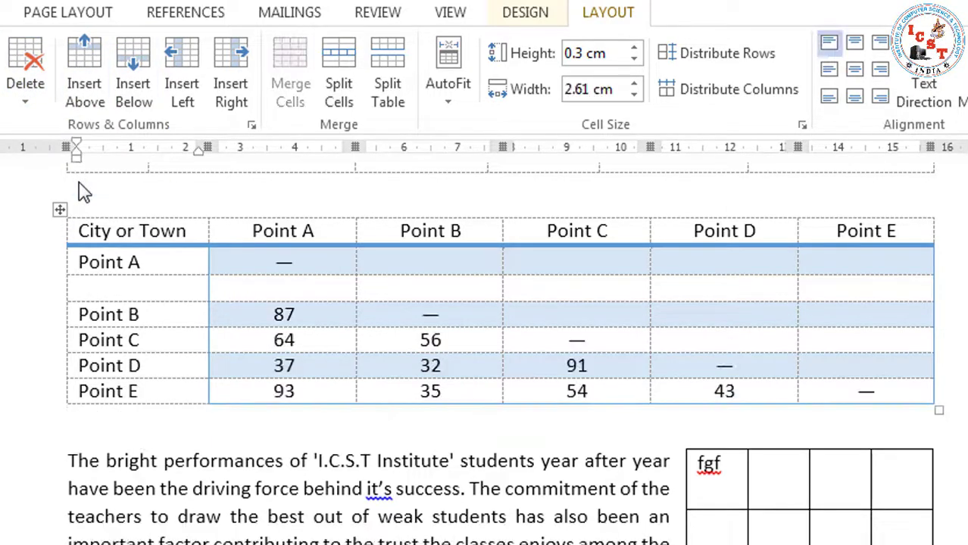
click(288, 291)
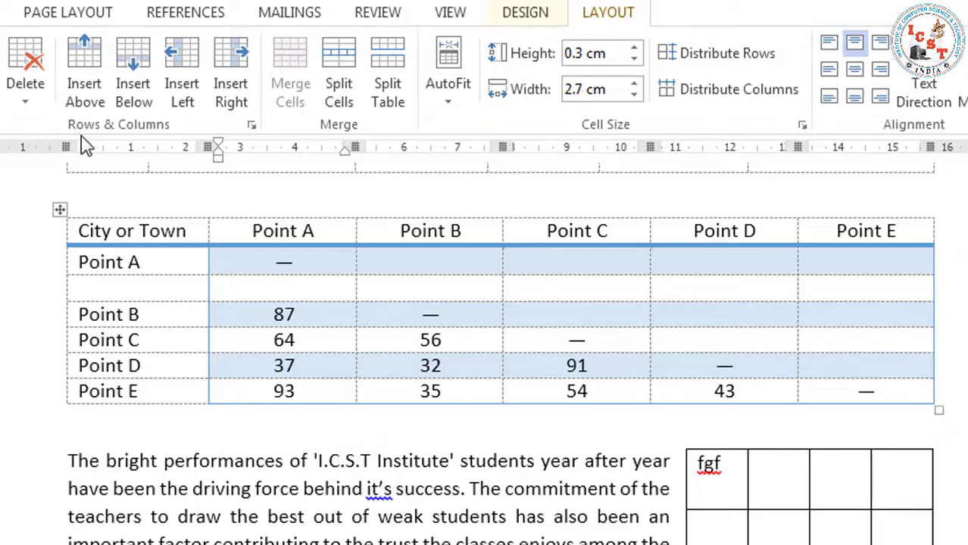
click(24, 102)
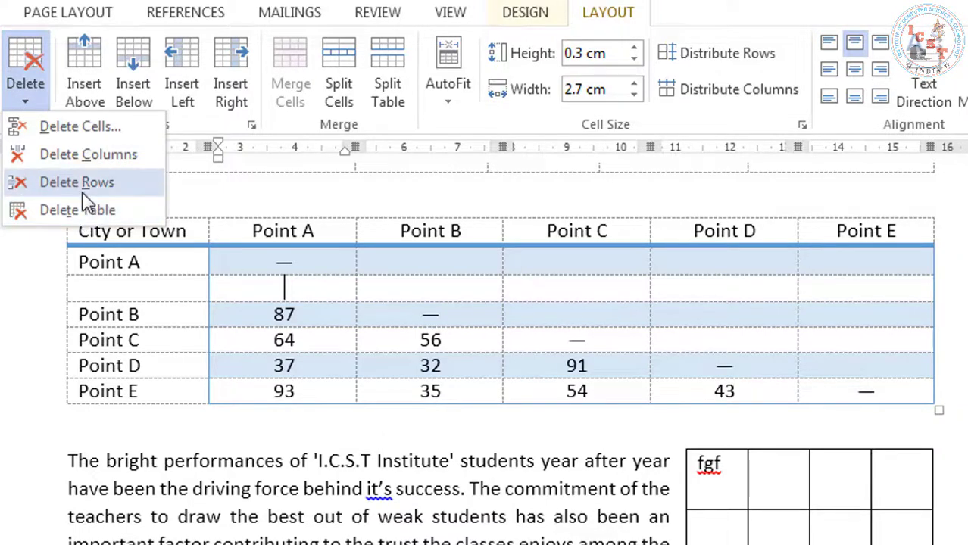
click(27, 186)
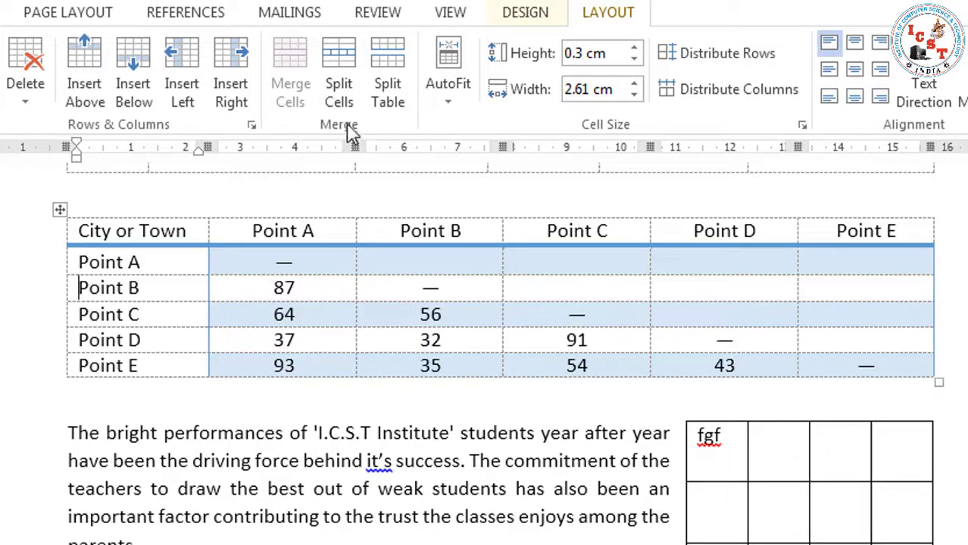
- Insert an empty row above the City or Town header row and merge all of its cells into one
click(331, 231)
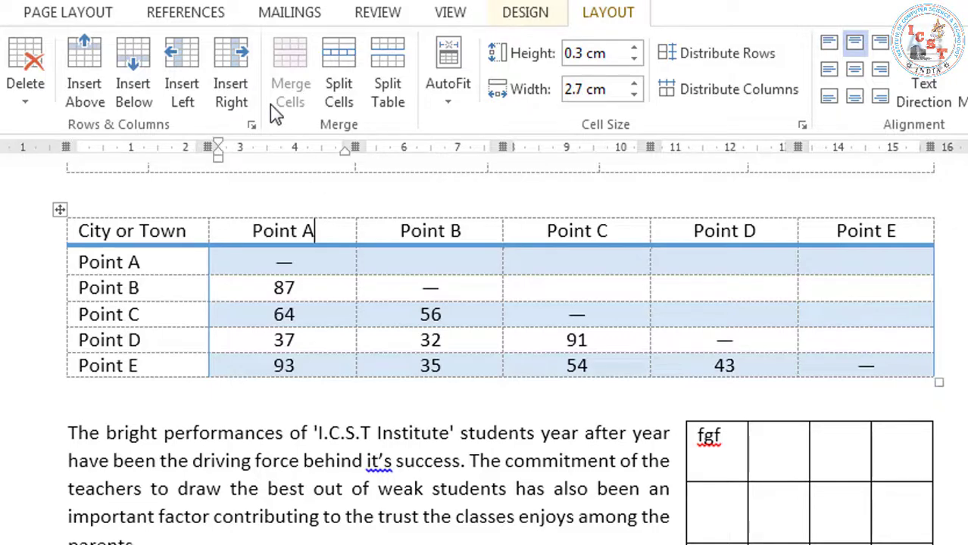
click(104, 85)
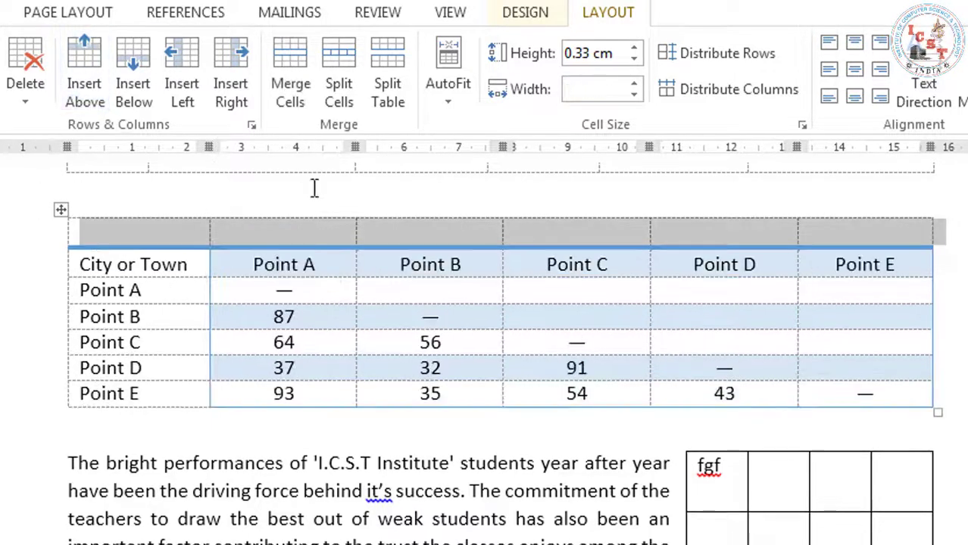
click(250, 234)
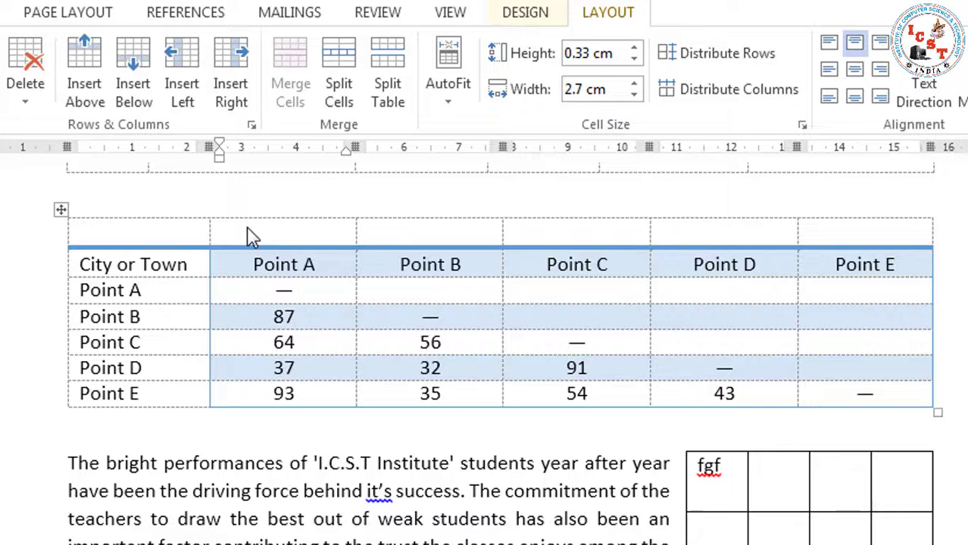
click(174, 237)
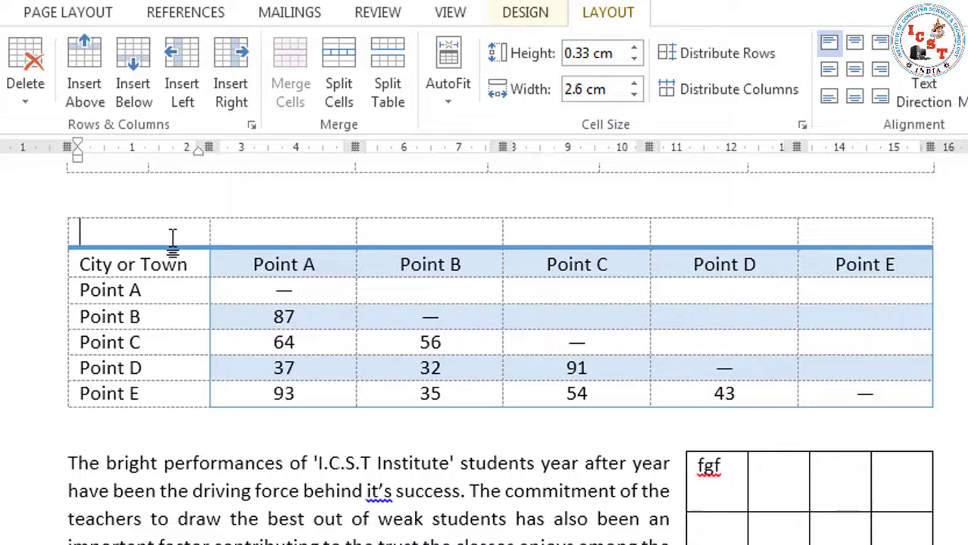
drag(173, 236, 824, 242)
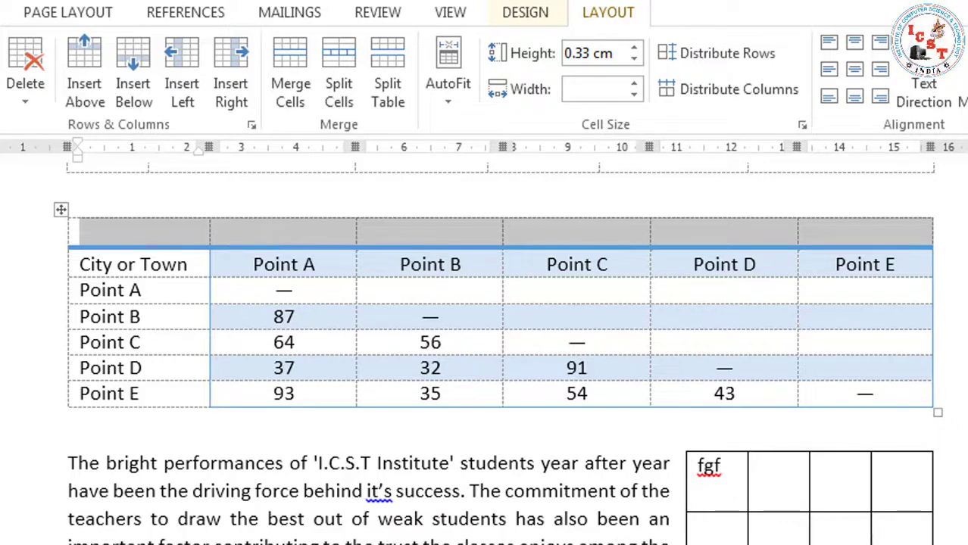
click(302, 64)
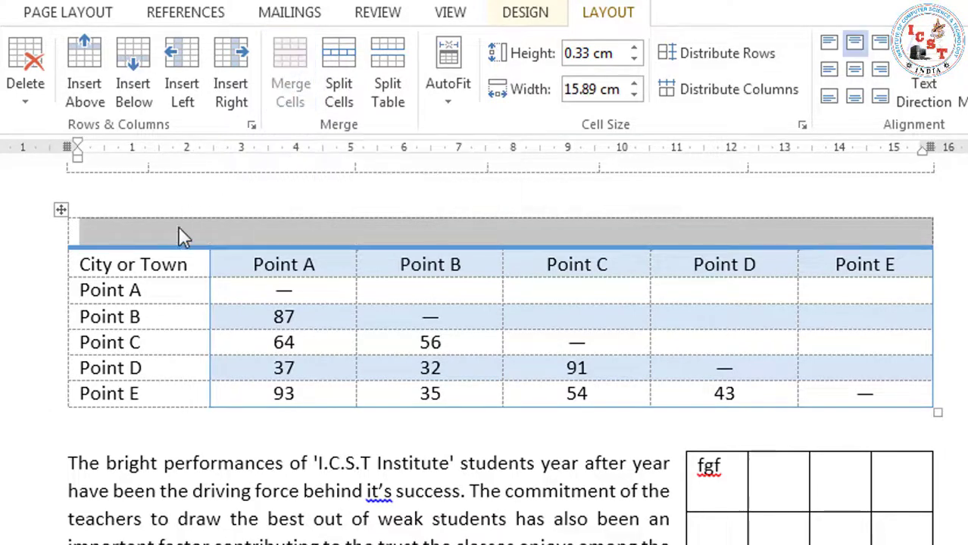
- Split the merged top cell into 3 columns and 2 rows, and split the table at the City or Town row
click(134, 243)
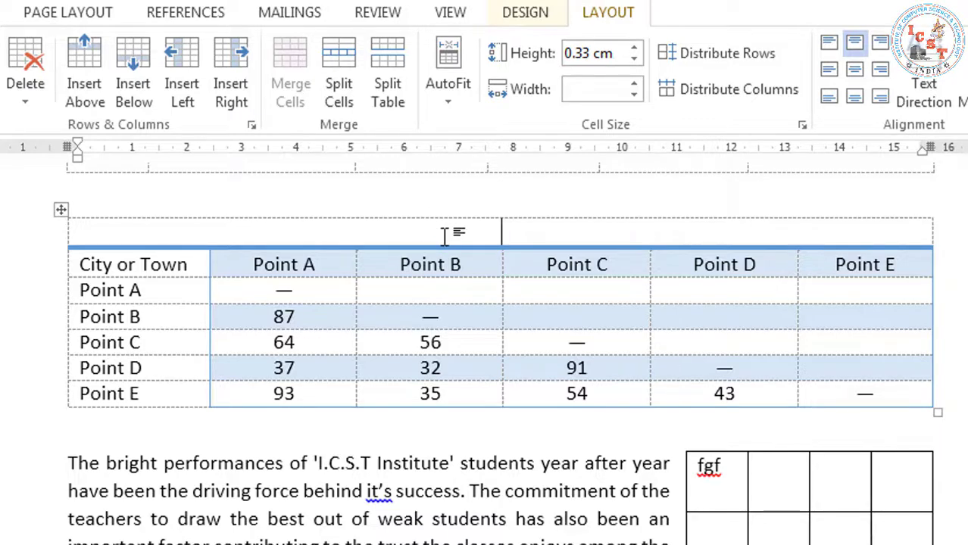
click(342, 72)
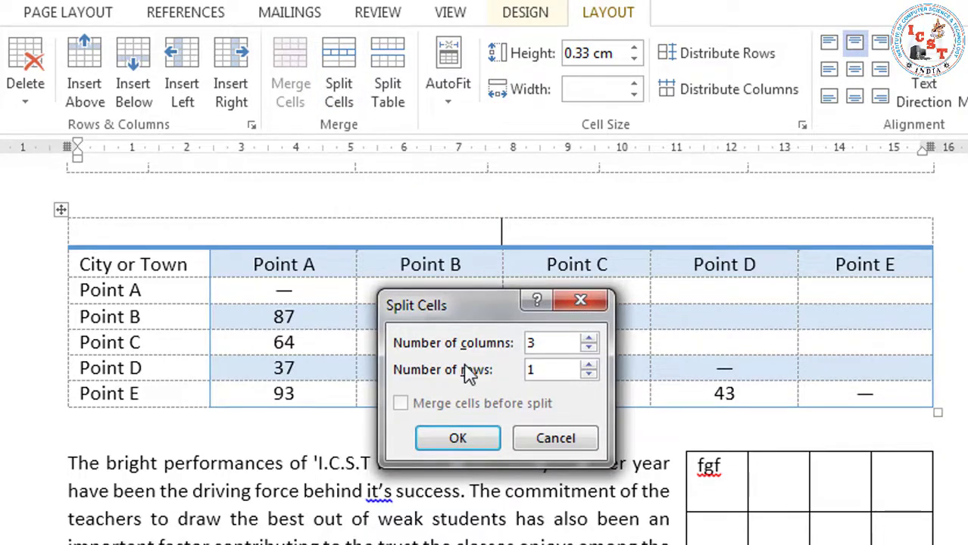
click(590, 365)
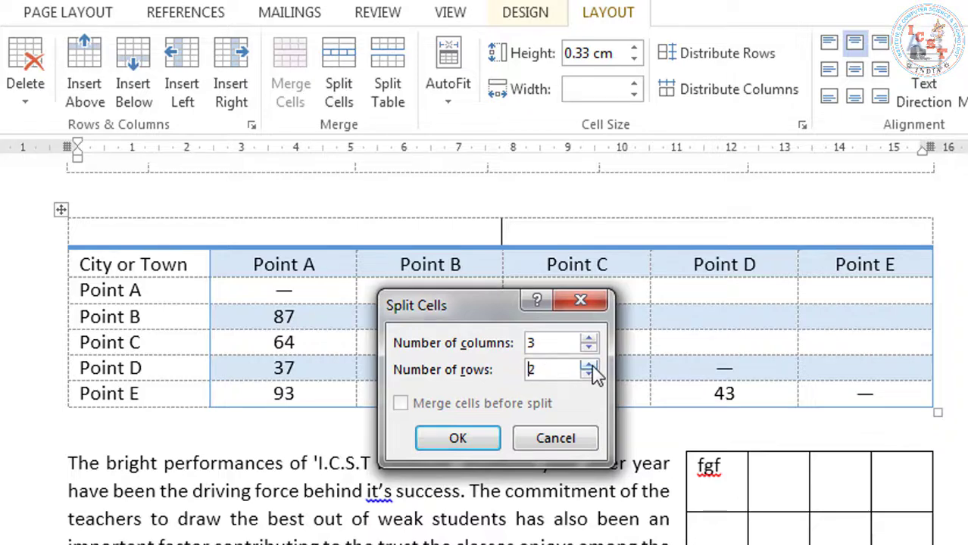
click(457, 438)
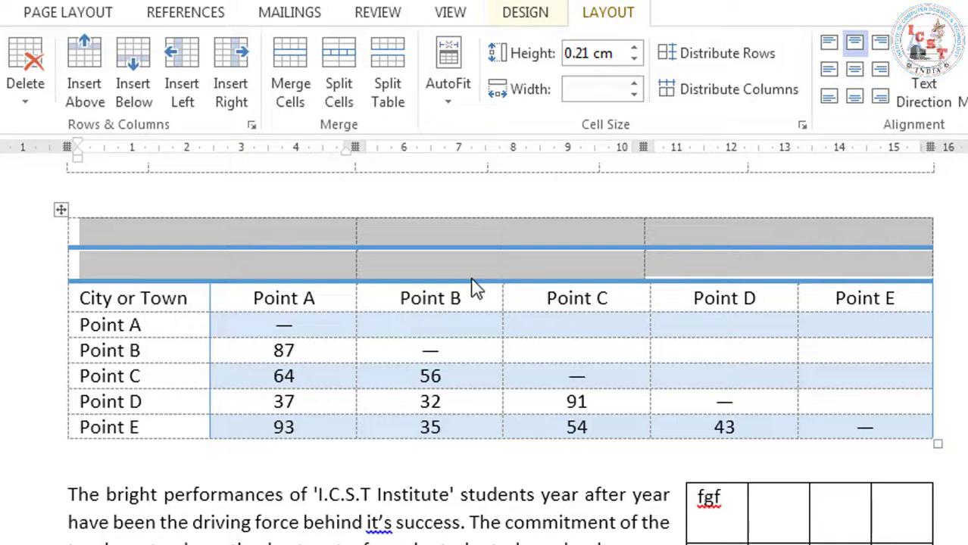
click(447, 295)
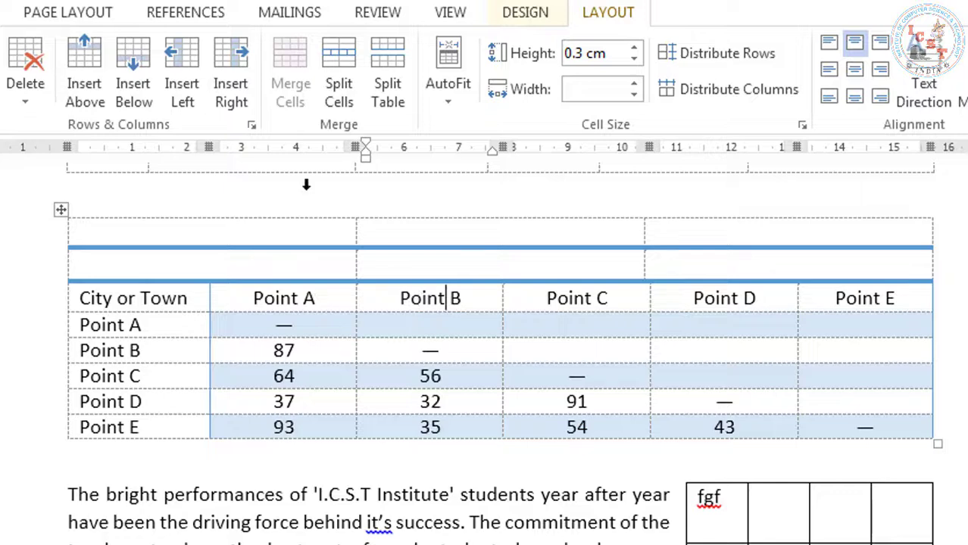
click(401, 91)
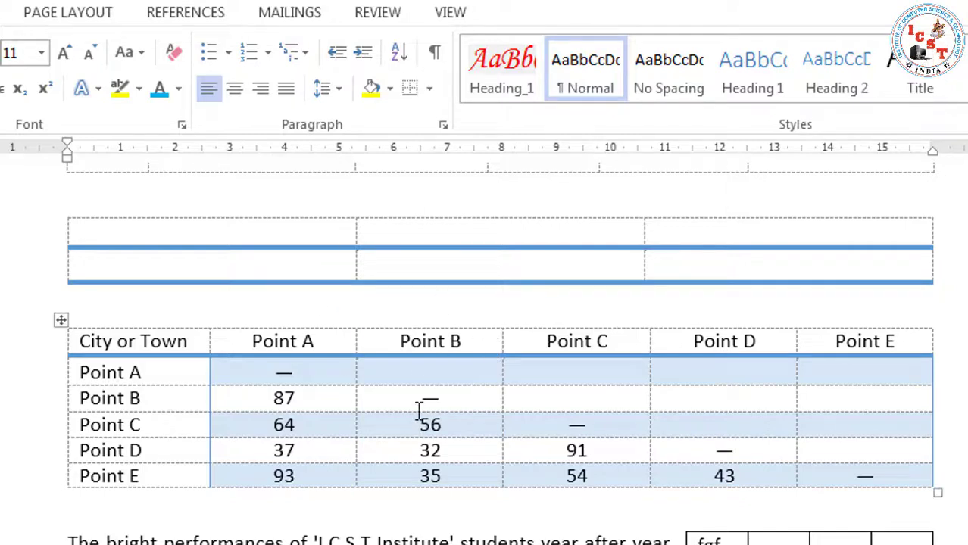
- Set the height of the City or Town header row to 1 cm
click(330, 340)
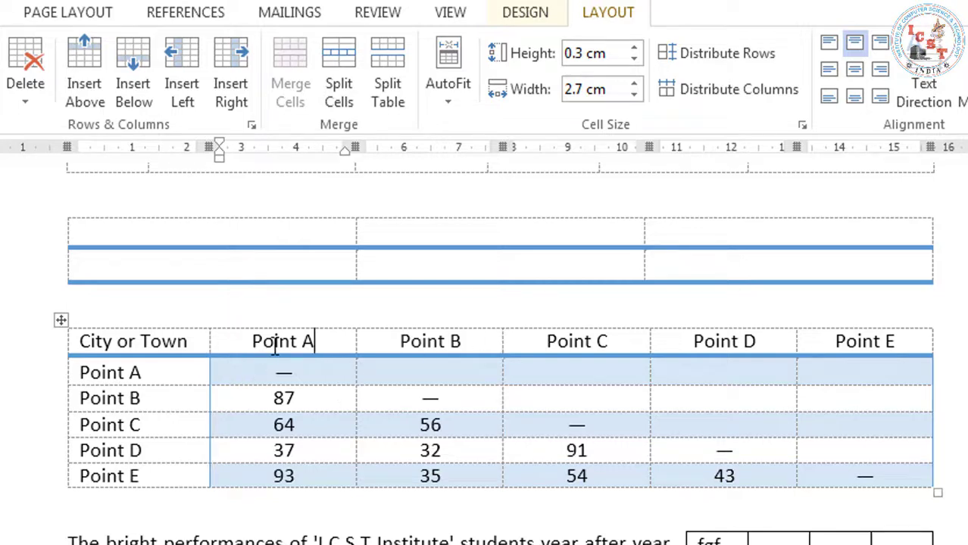
click(636, 48)
click(636, 48)
click(636, 48)
click(635, 47)
click(636, 47)
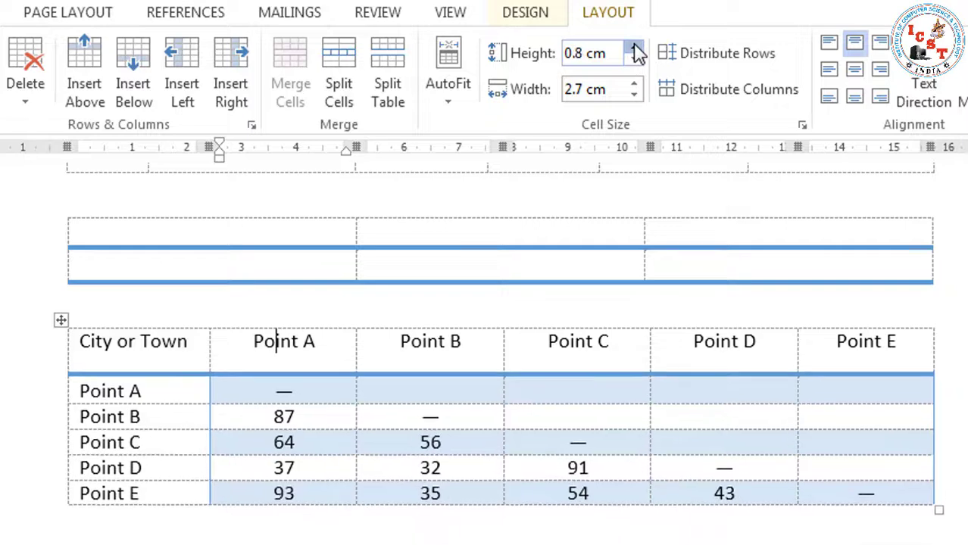
click(636, 48)
click(636, 48)
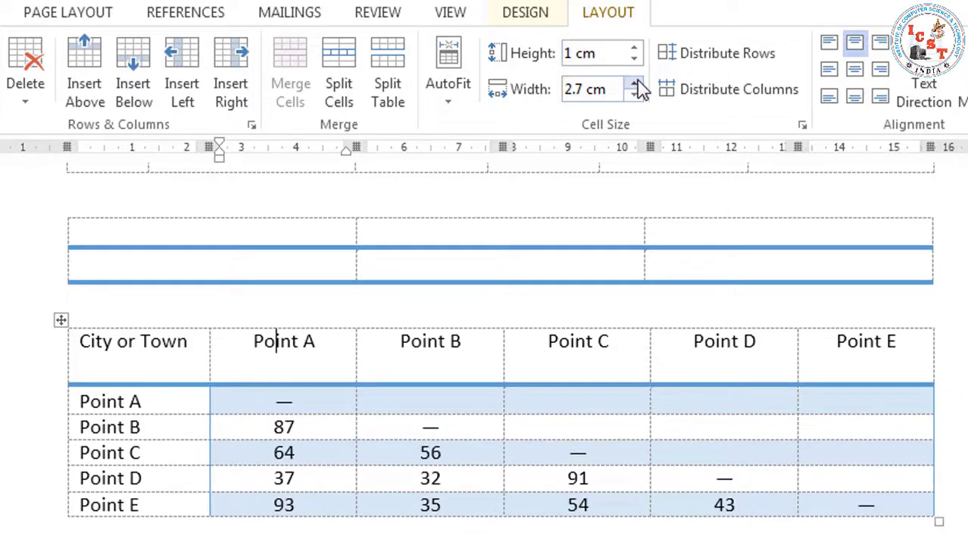
- Set the width of the Point A column to 3.3 cm
click(635, 85)
click(635, 84)
click(635, 84)
click(635, 85)
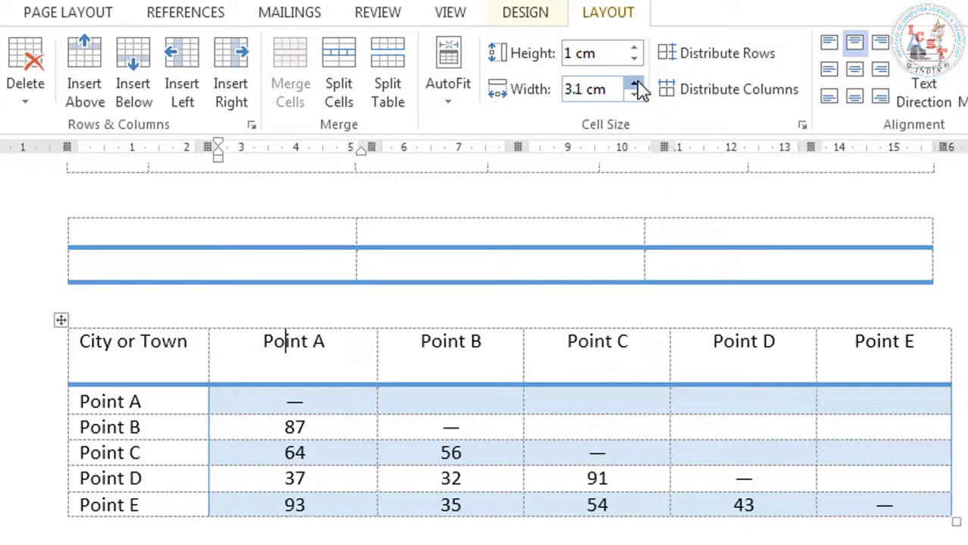
click(635, 84)
click(635, 84)
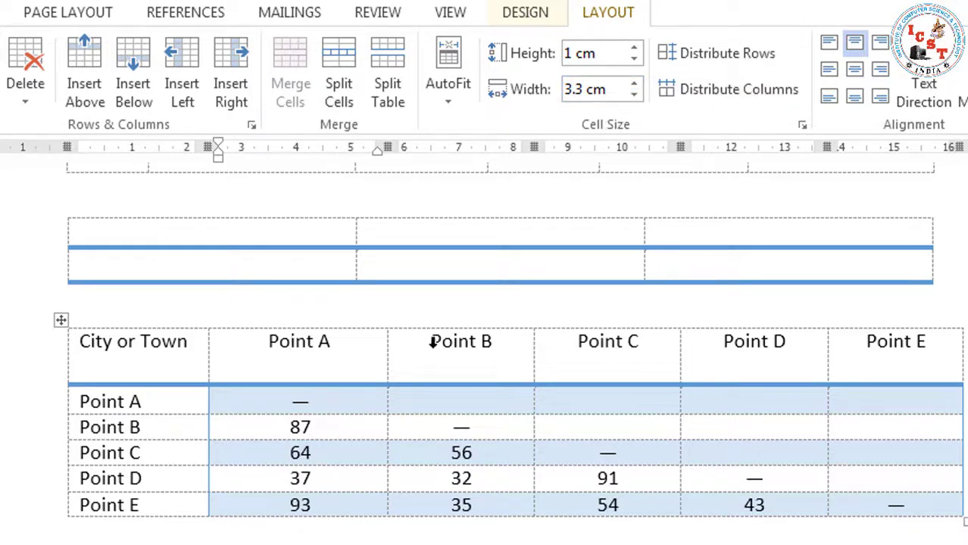
- Set the height of the Point A, Point B and Point C rows to 0.8 cm
click(341, 410)
drag(343, 410, 345, 452)
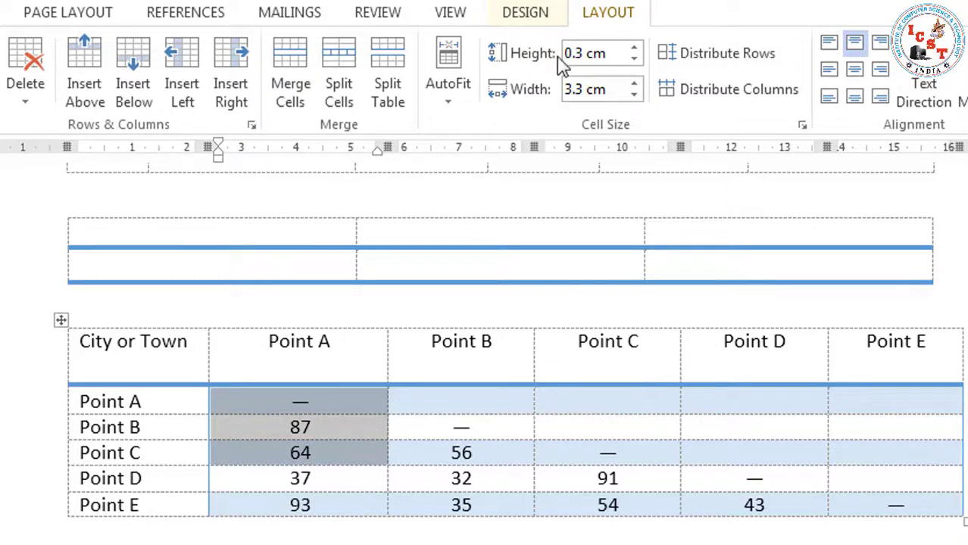
click(637, 48)
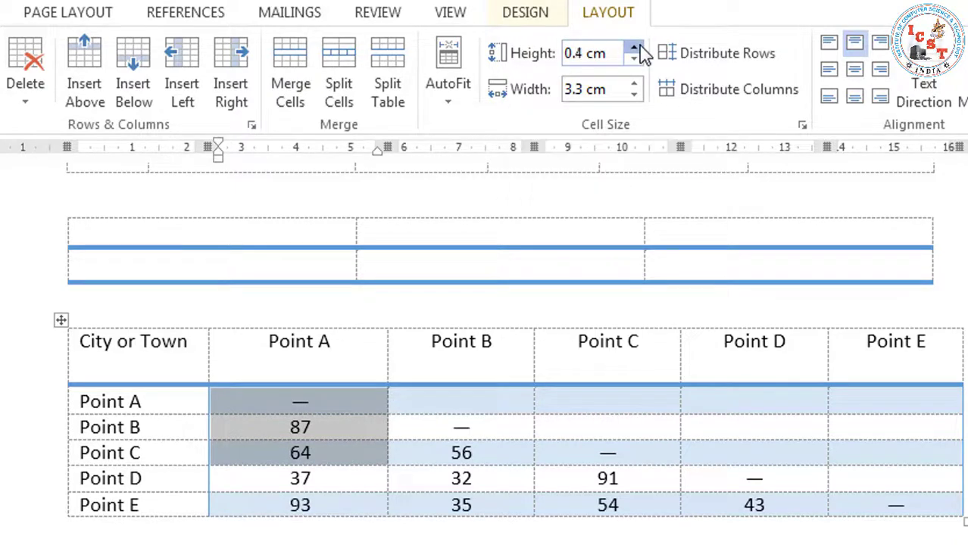
click(636, 49)
click(637, 49)
click(637, 49)
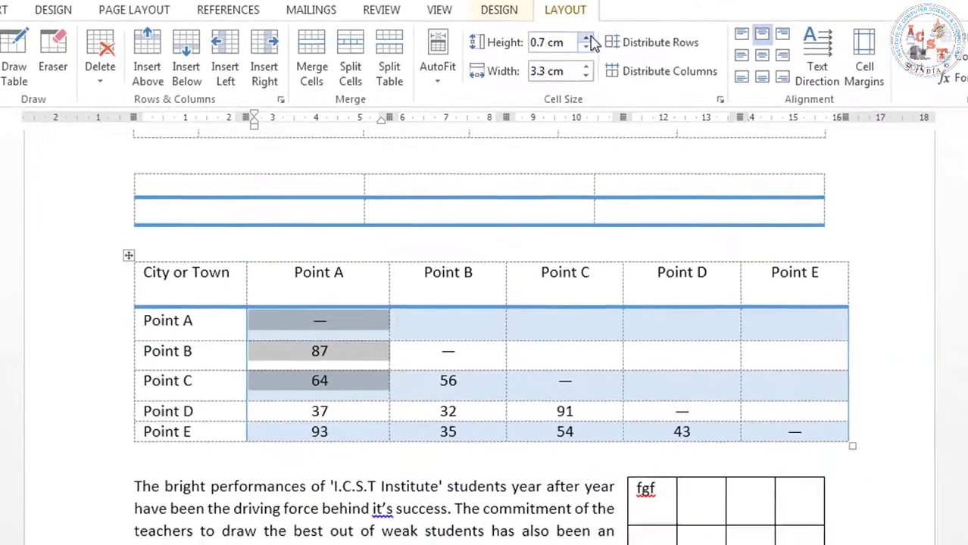
click(588, 39)
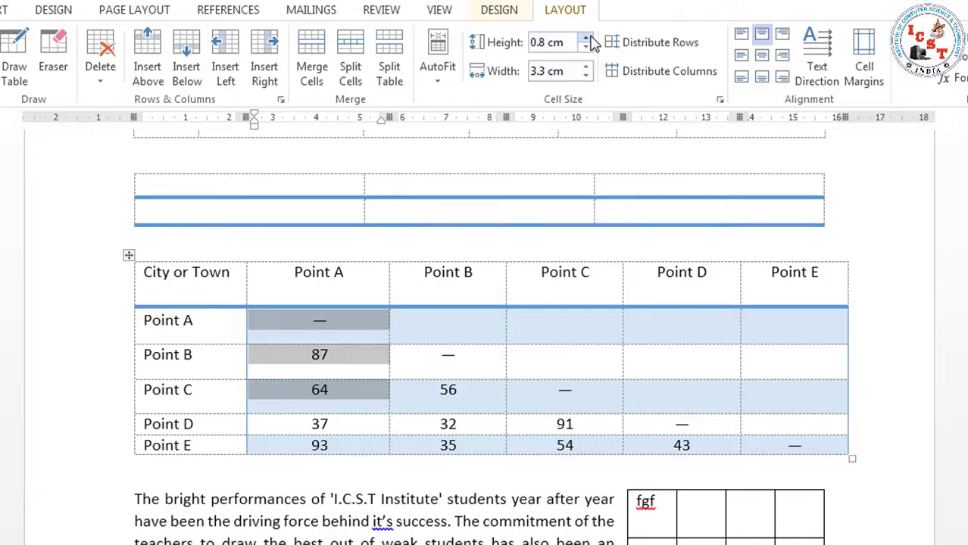
- Apply AutoFit Contents to the City or Town table so its columns fit their text
click(417, 320)
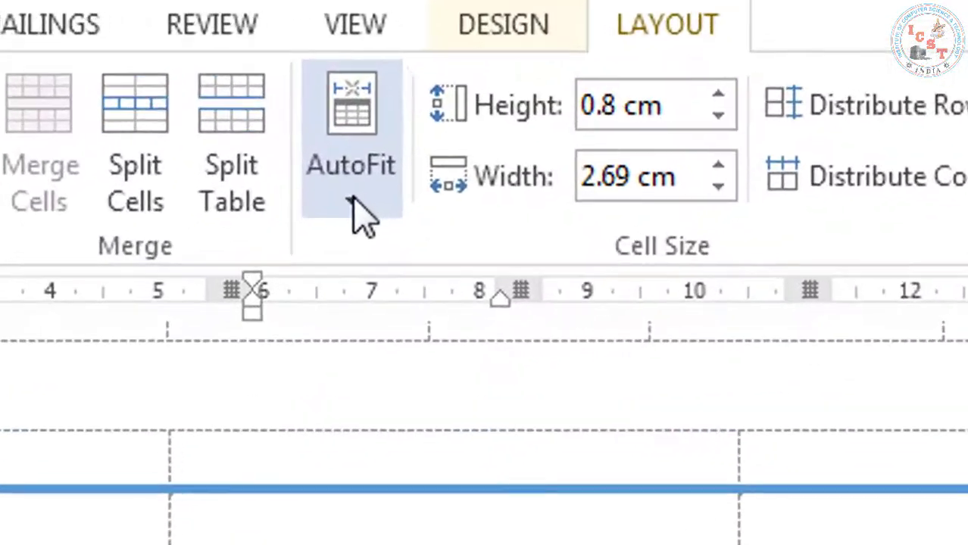
click(437, 80)
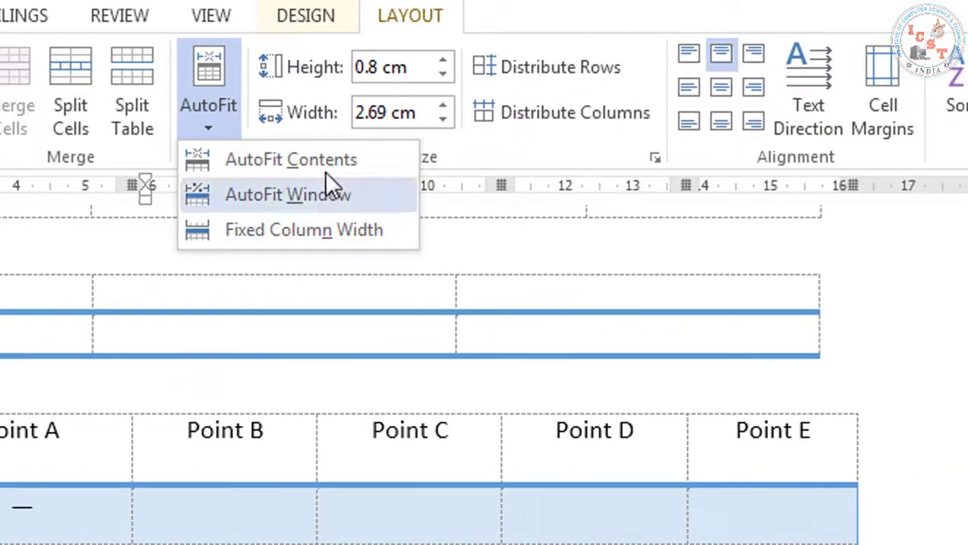
click(218, 481)
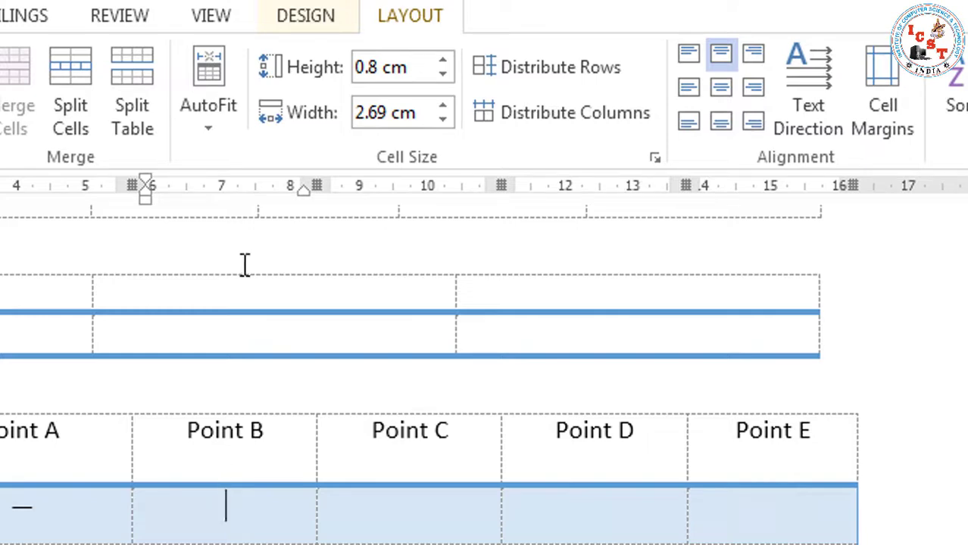
click(213, 124)
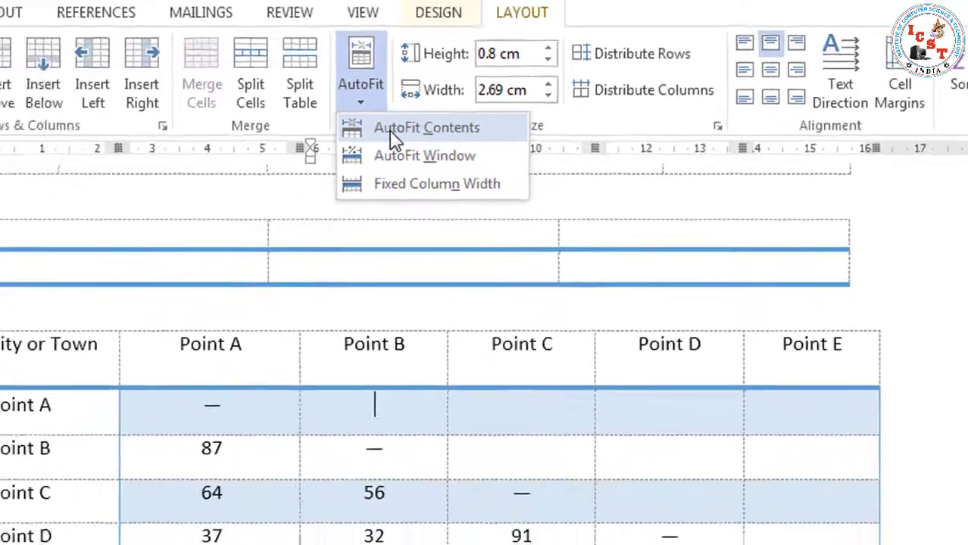
click(254, 162)
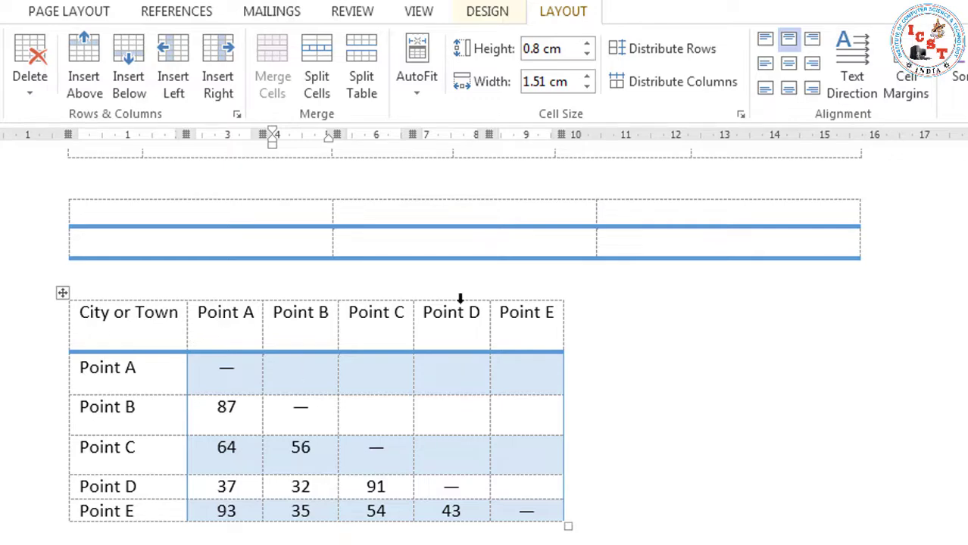
- Apply AutoFit Window to the City or Town table and set it to Fixed Column Width
click(418, 94)
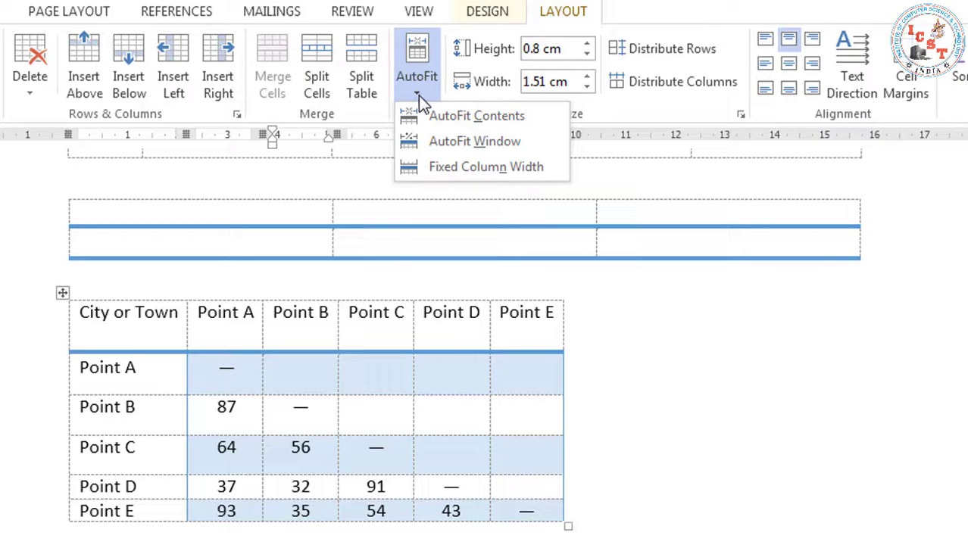
click(448, 144)
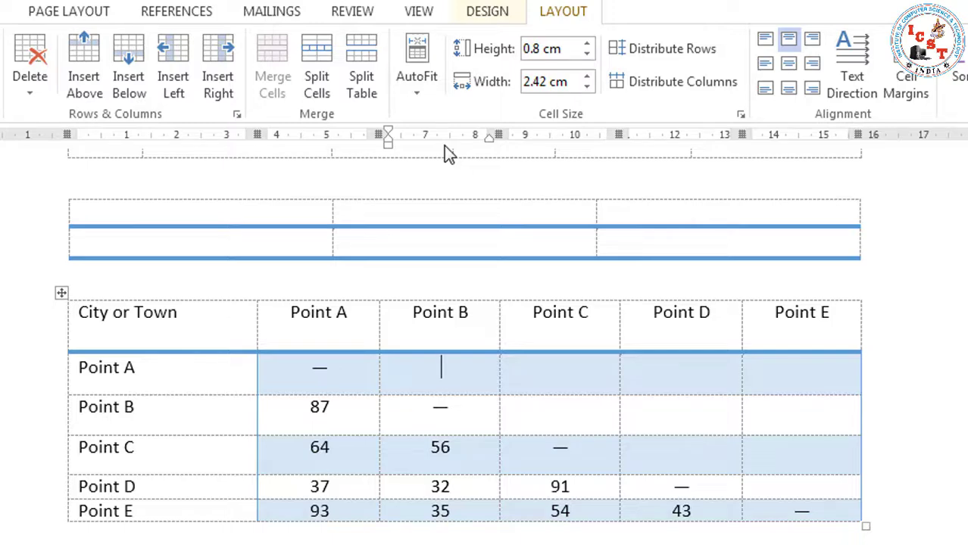
click(430, 82)
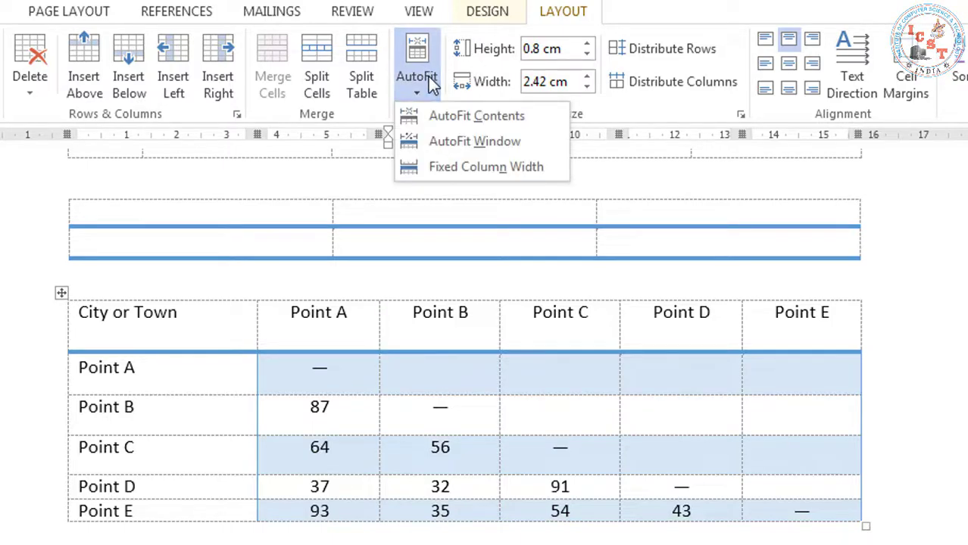
click(455, 167)
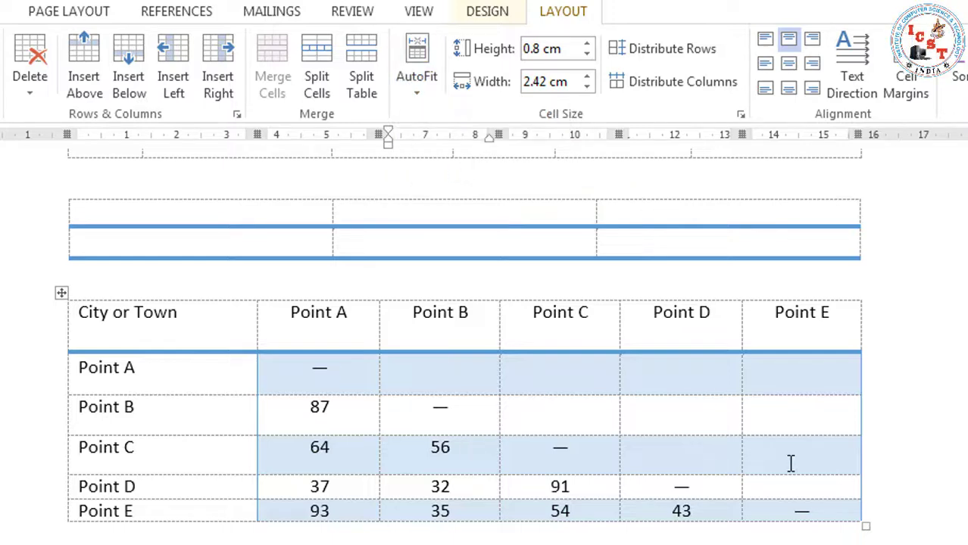
- Shrink the whole City or Town table from its lower-right corner and undo the resize
click(863, 523)
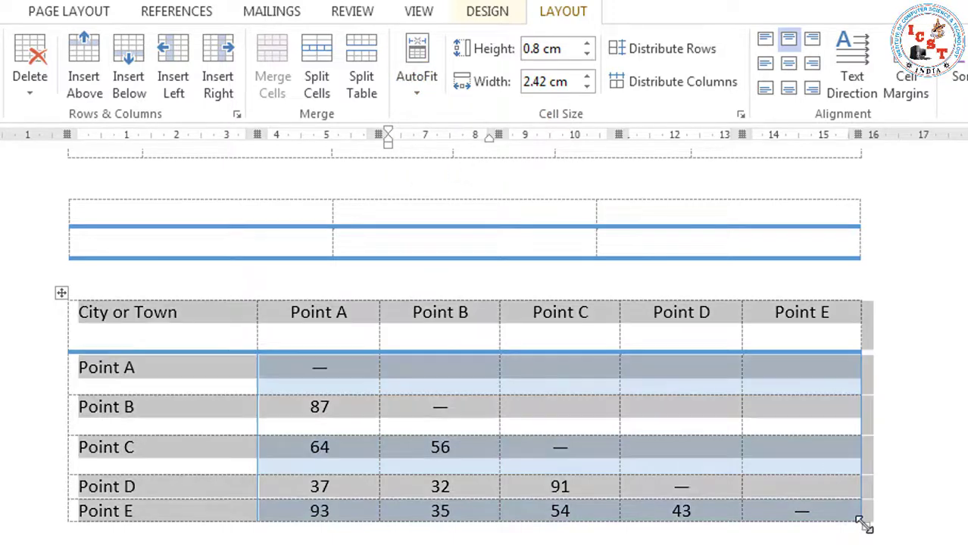
drag(863, 523, 579, 492)
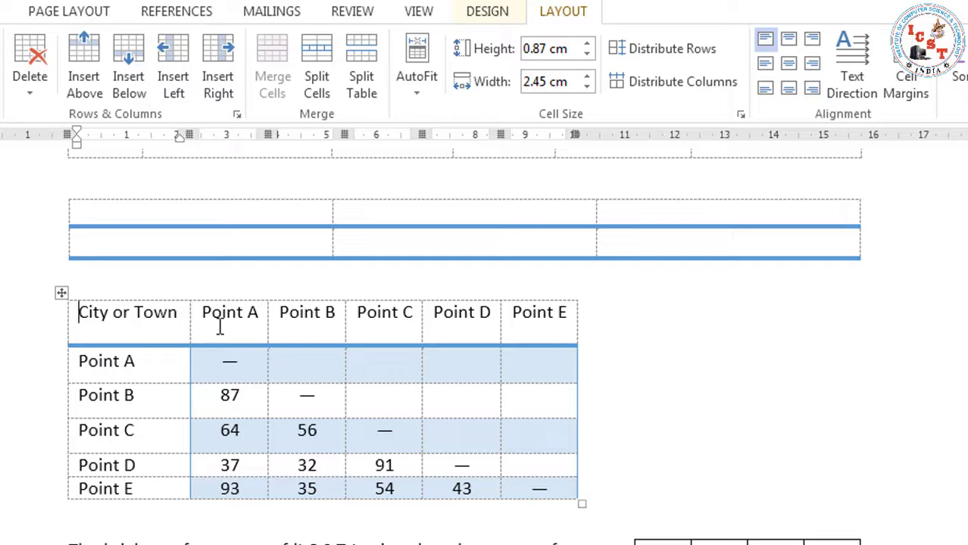
key(ctrl+z)
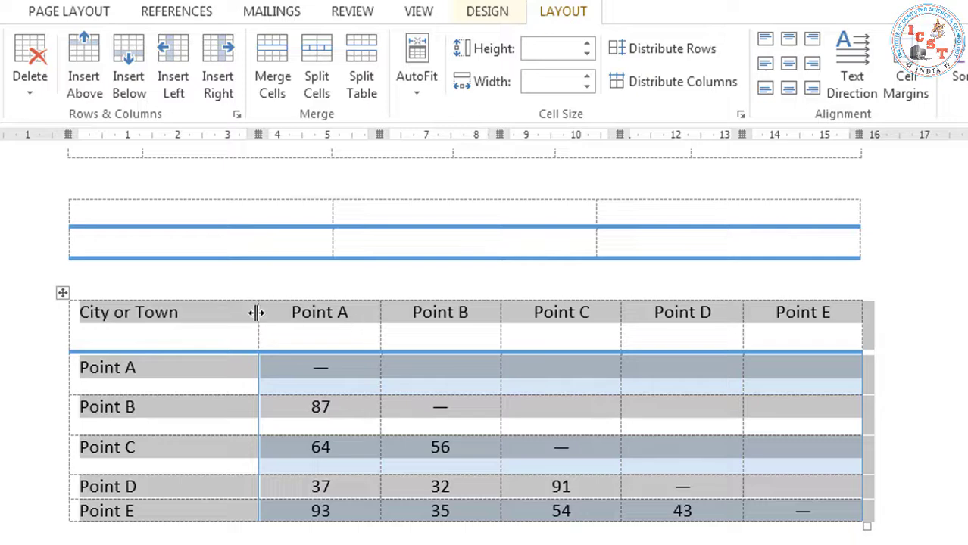
- Widen the City or Town column to about 4.73 cm
drag(257, 320, 308, 325)
- Enter long filler text after the Point A row label to test the fixed column width, and undo the text
click(202, 365)
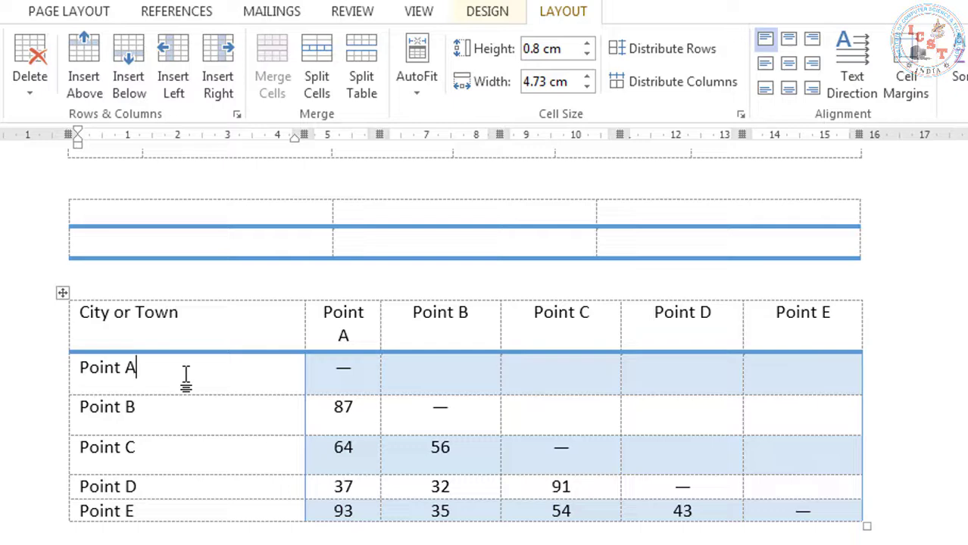
text(ghf)
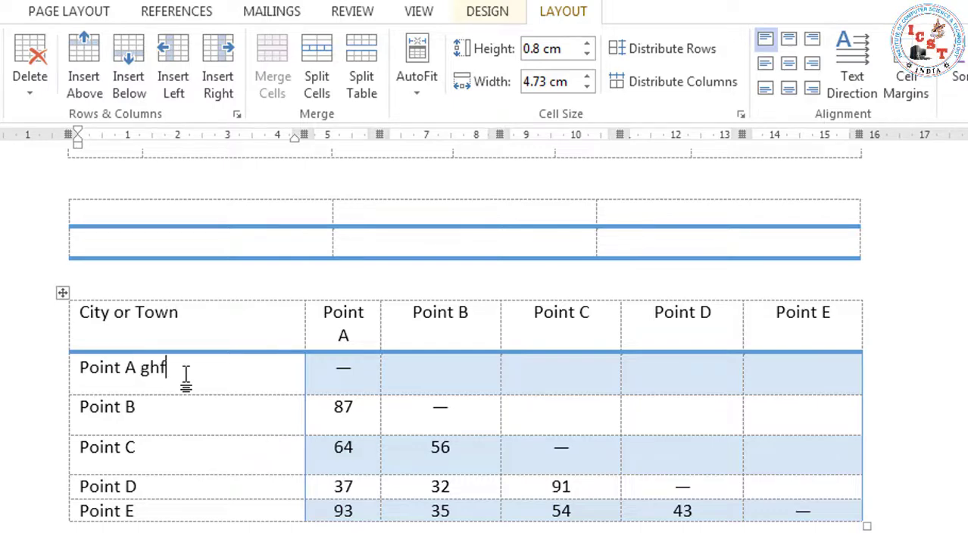
text(fghfgfghfghfg ghhhgjh)
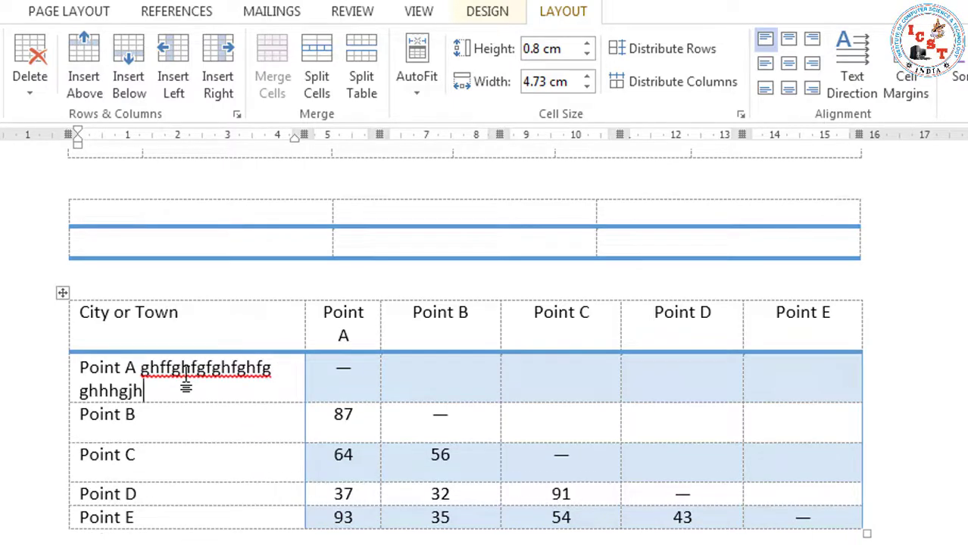
text(ghghghjgjhhhhjghjghghghjhhj)
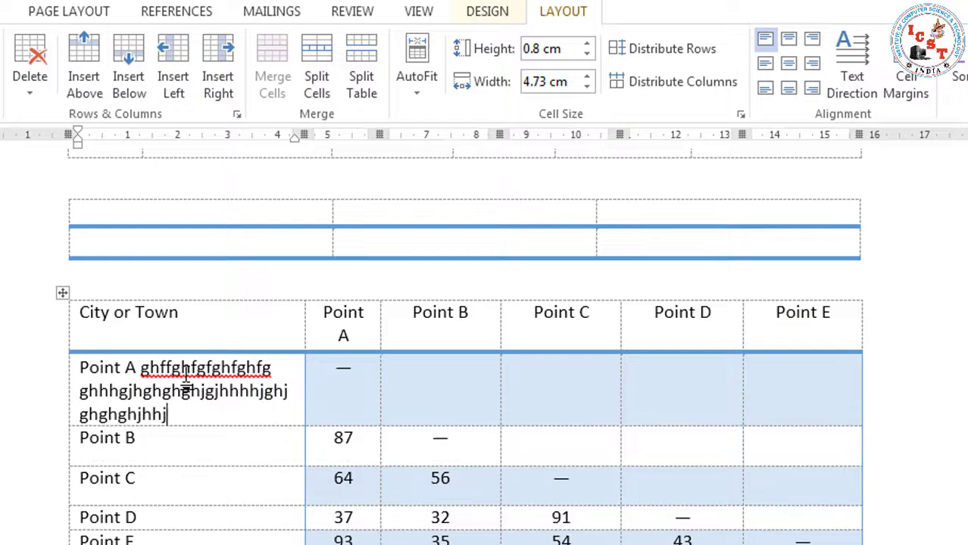
text(hjghj)
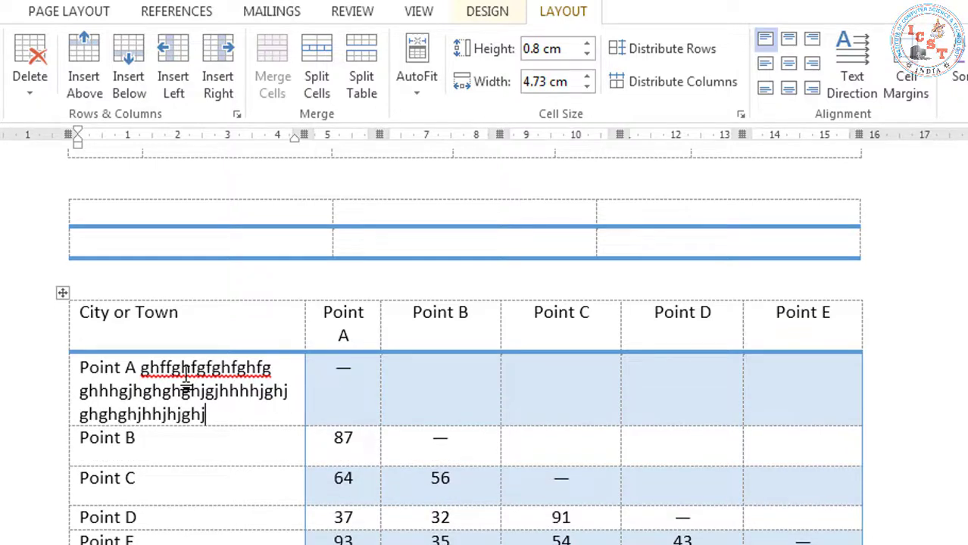
key(ctrl+z)
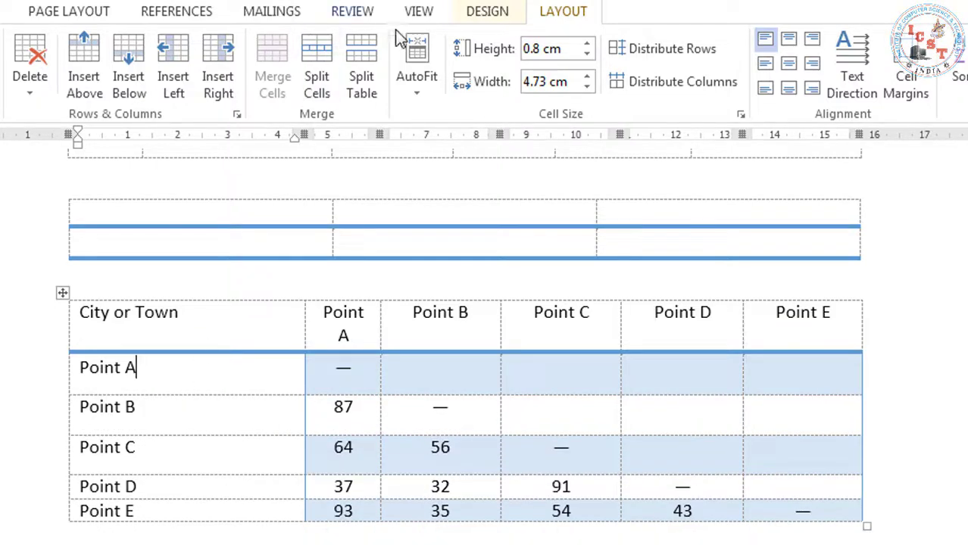
- Apply AutoFit Window to the City or Town table again
click(416, 69)
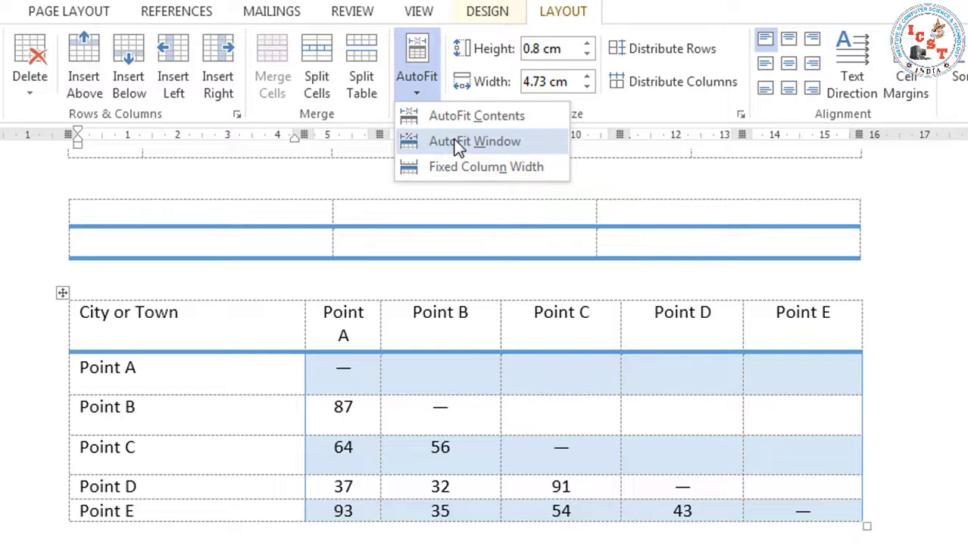
click(458, 144)
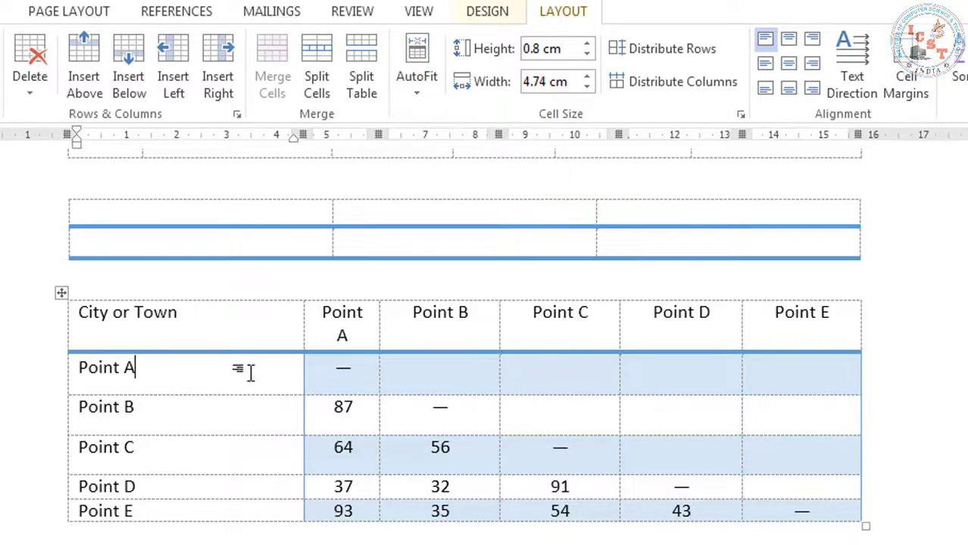
- Add a line of filler text below the dash where Point A row and column meet, and undo it
click(351, 372)
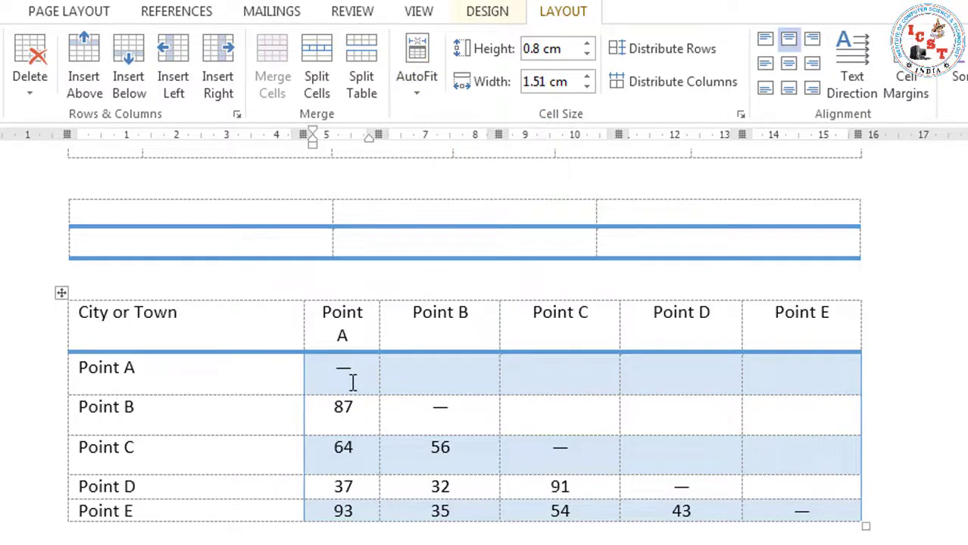
key(Return)
text(hgjghgjhghhghgjhghghhjg)
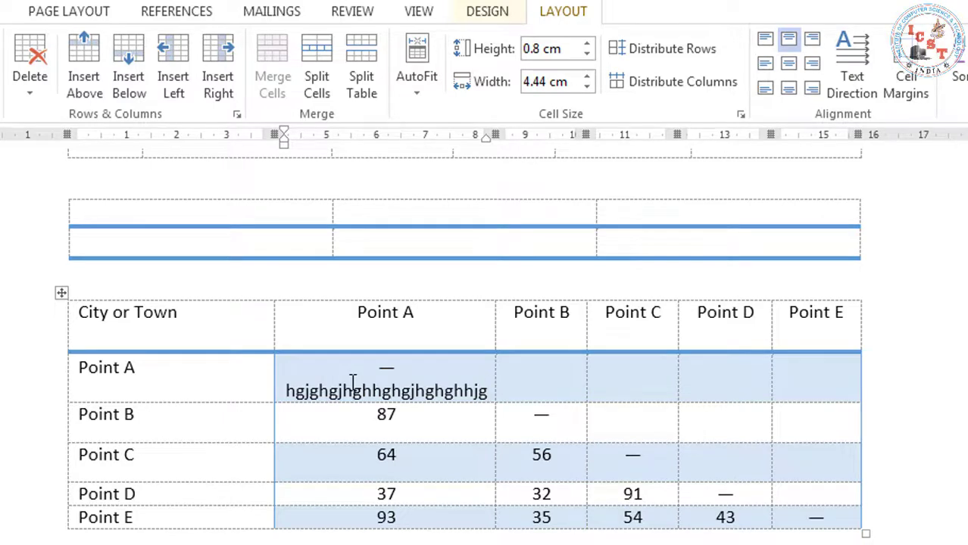
key(ctrl+z)
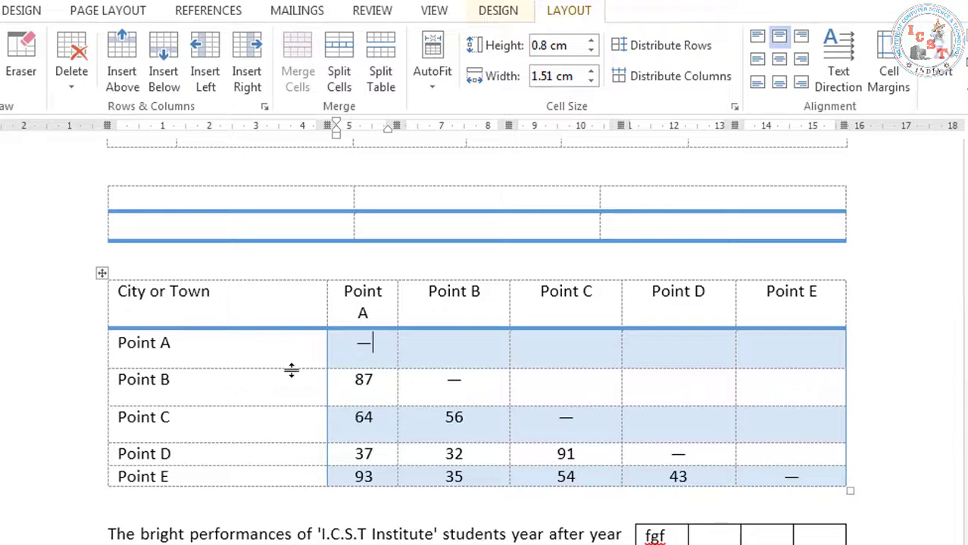
- Enlarge the Point A row to about 1.74 cm high, and distribute the table's rows and columns evenly
drag(292, 370, 282, 414)
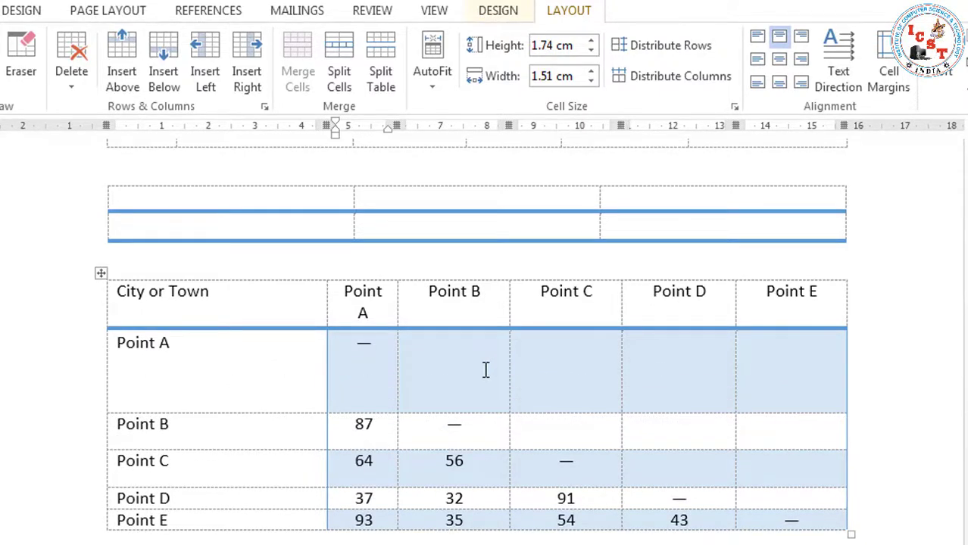
click(642, 50)
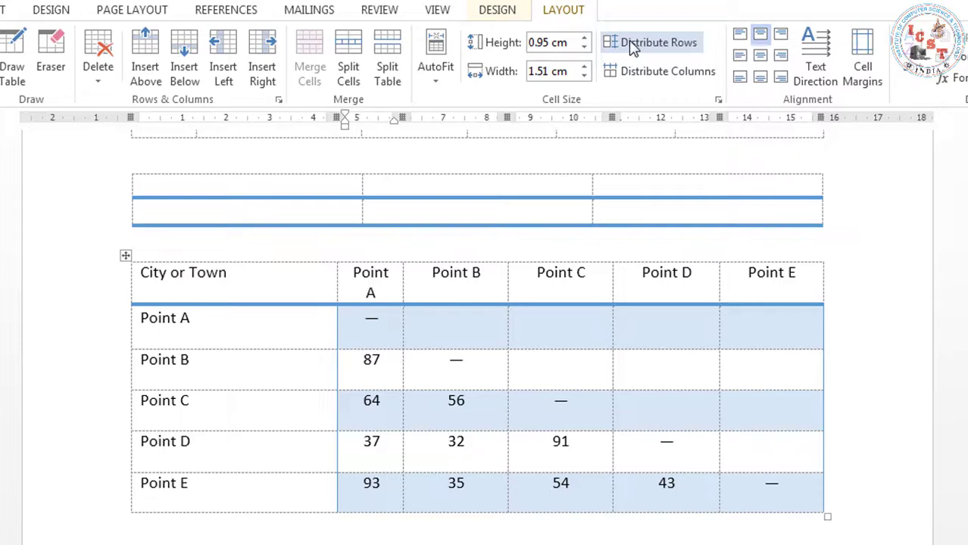
click(656, 76)
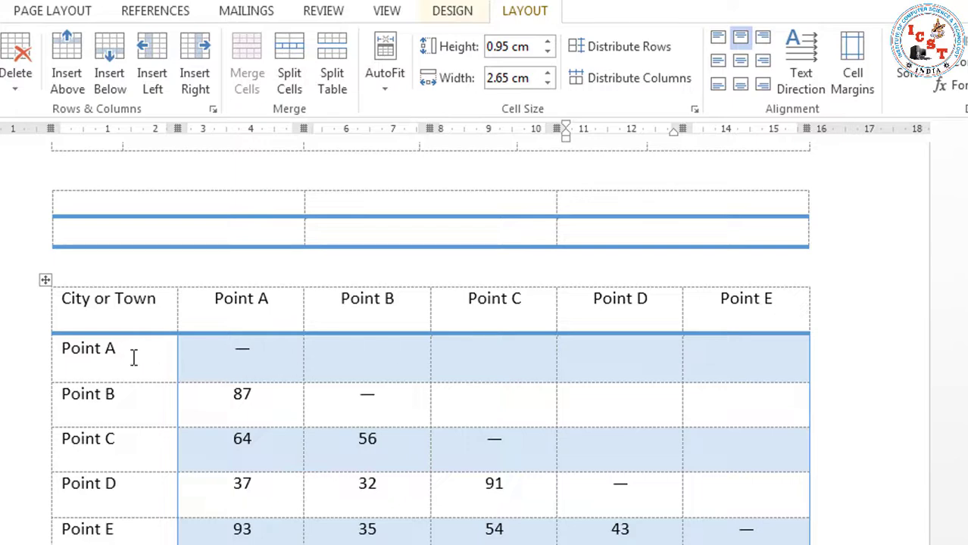
- Try several cell alignments on the Point A row label, including top right and center left, ending with top center
click(134, 357)
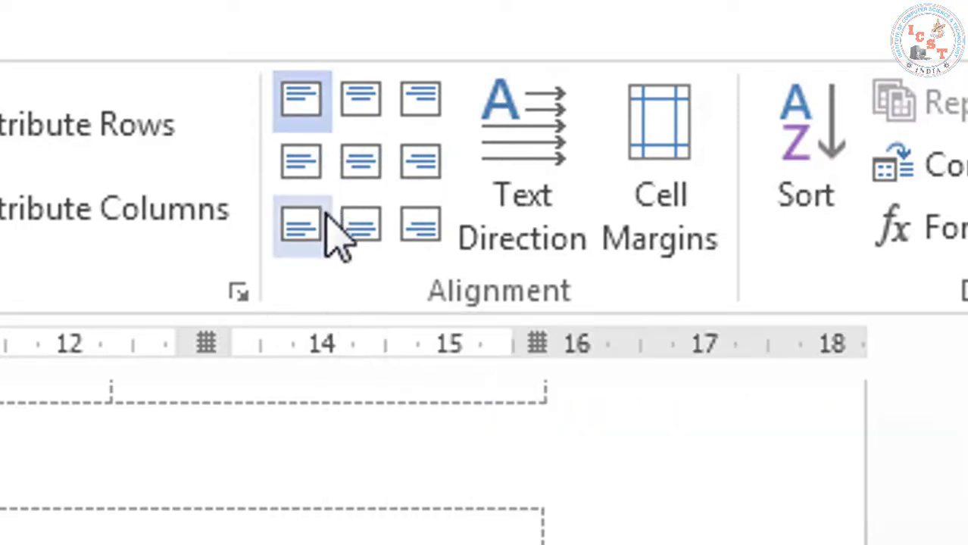
click(355, 231)
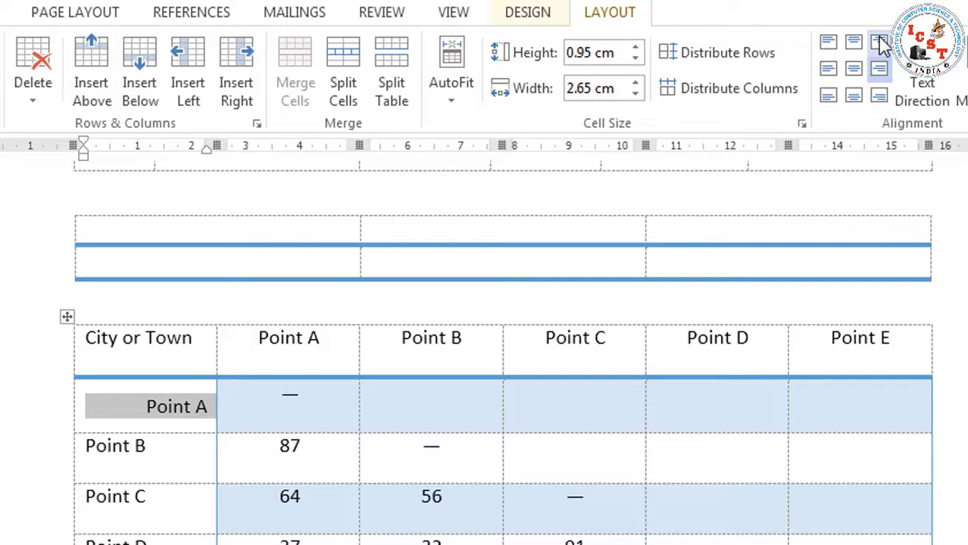
click(881, 43)
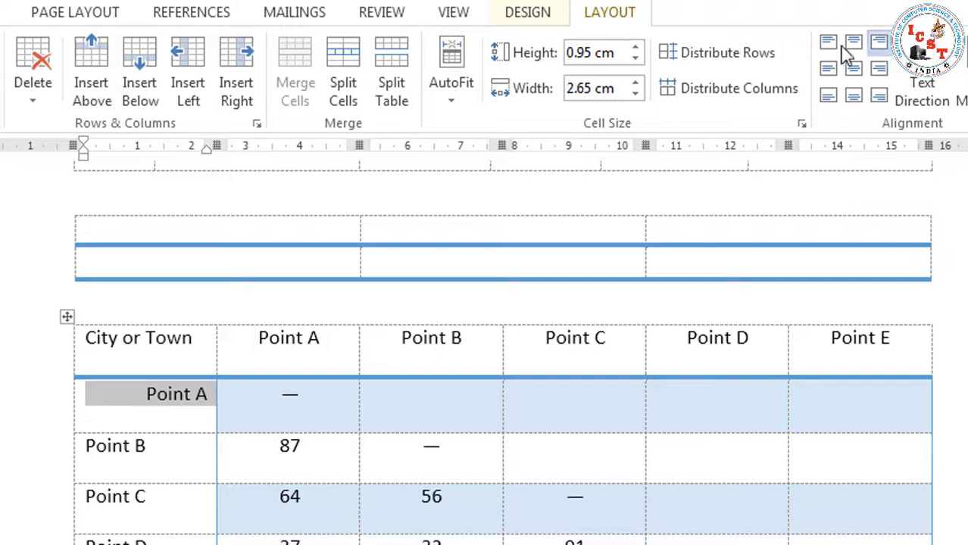
click(828, 43)
click(829, 72)
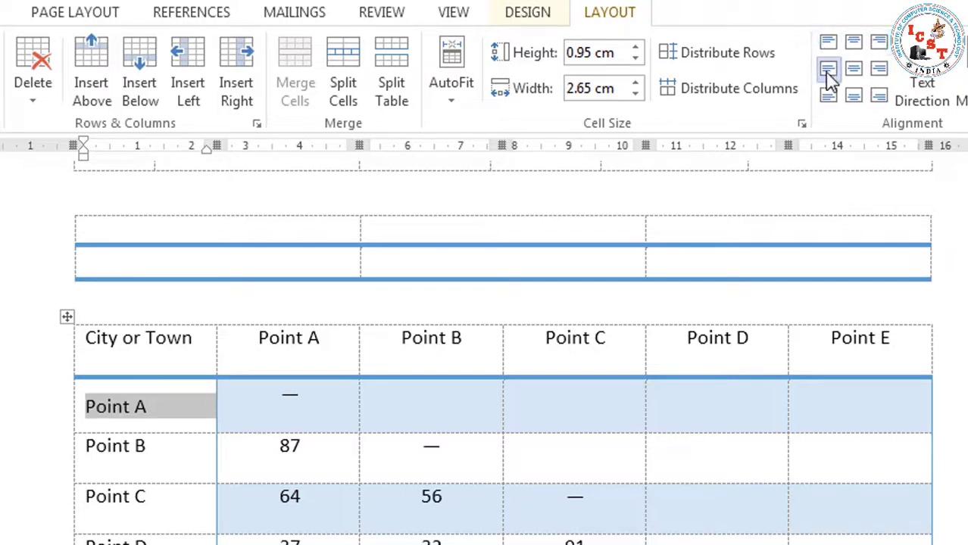
click(854, 46)
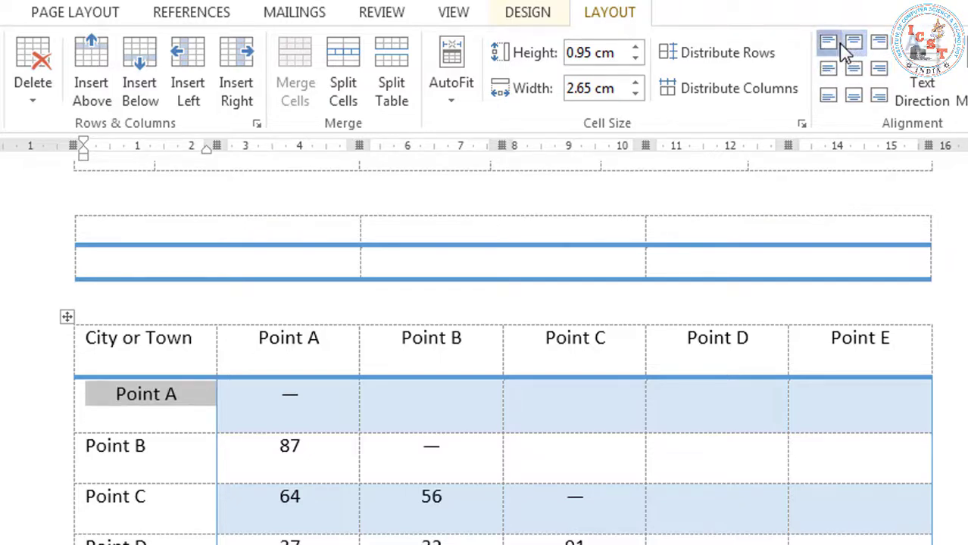
- Align the Point A row label to the top left and try both vertical text directions before returning it to horizontal
click(829, 43)
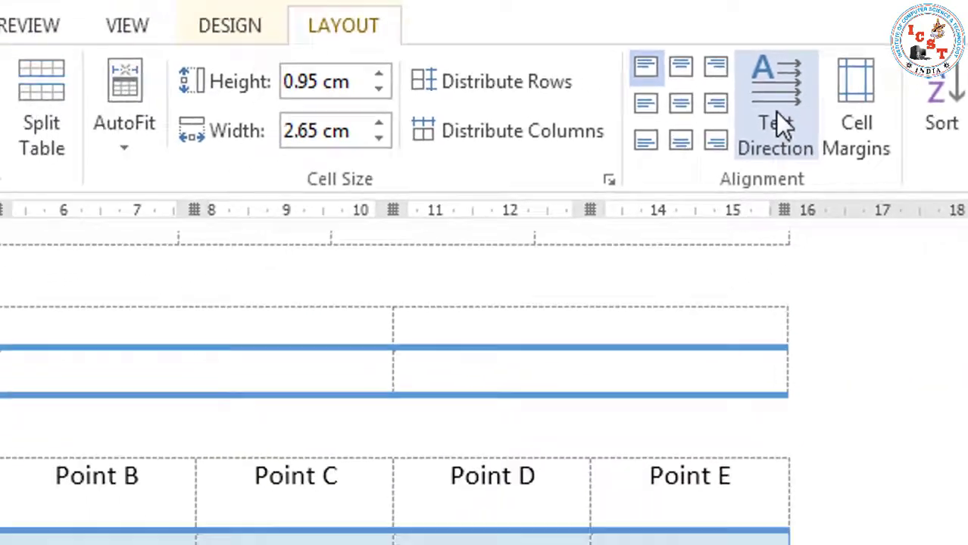
click(729, 161)
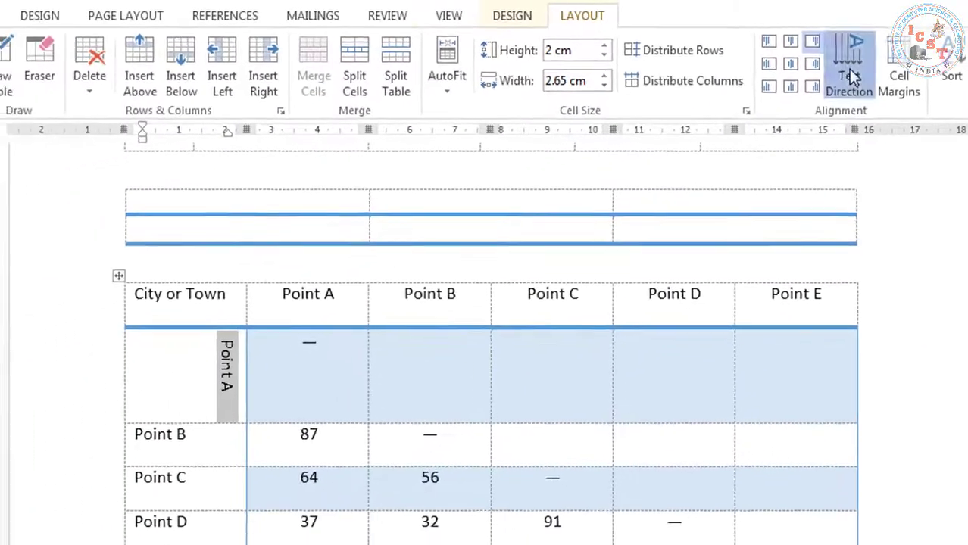
click(834, 90)
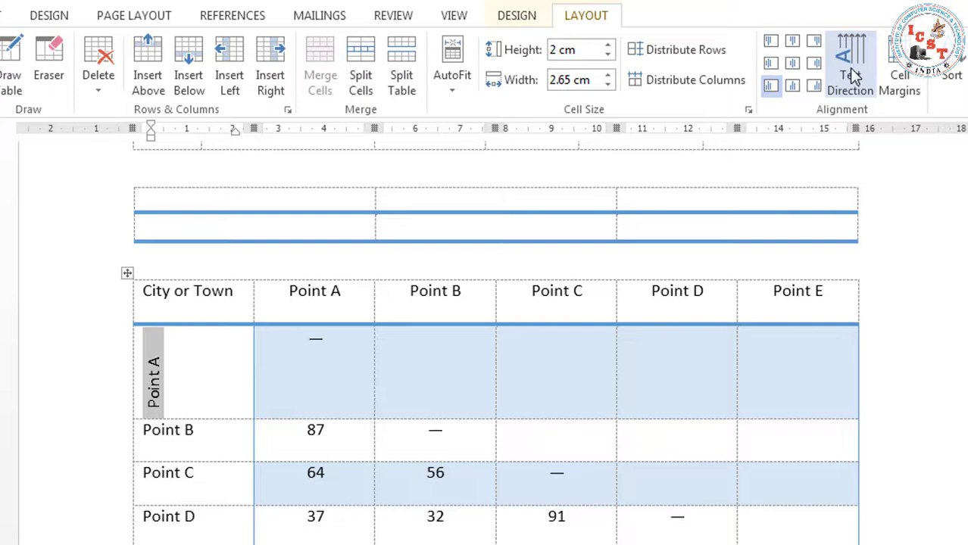
click(850, 72)
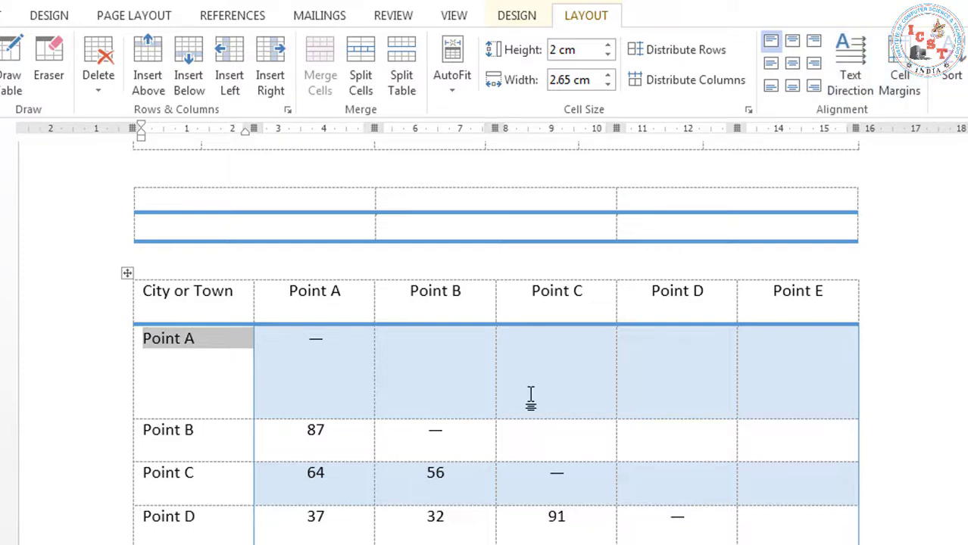
click(323, 363)
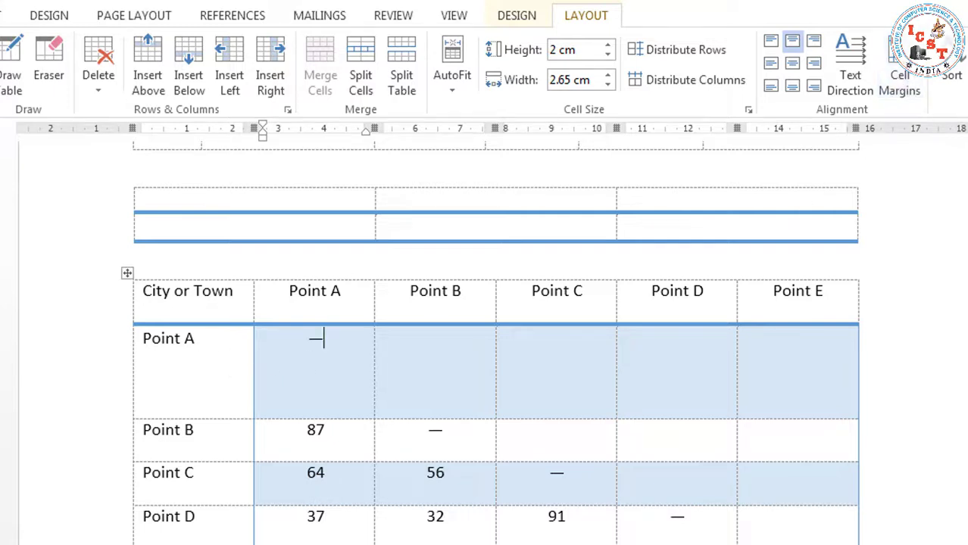
scroll(496, 341, down, 1)
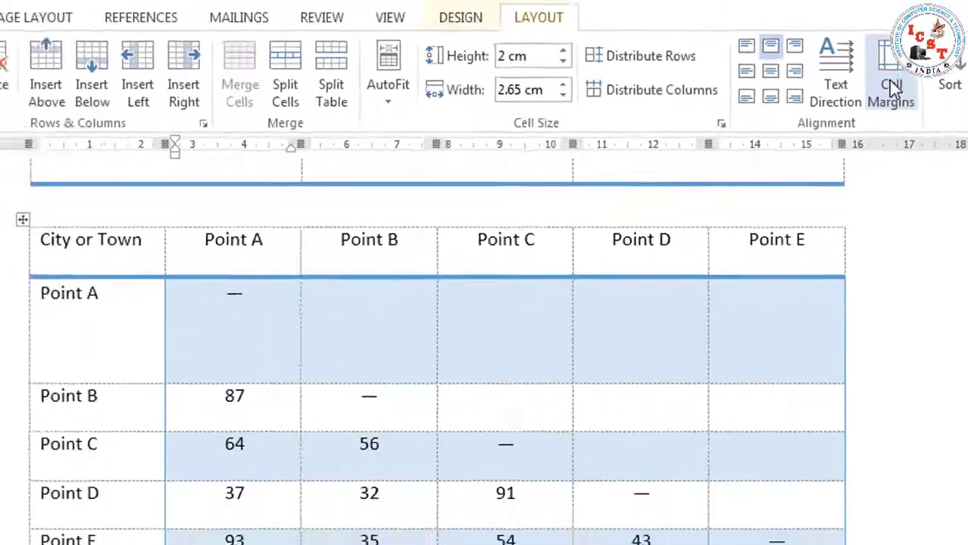
click(834, 113)
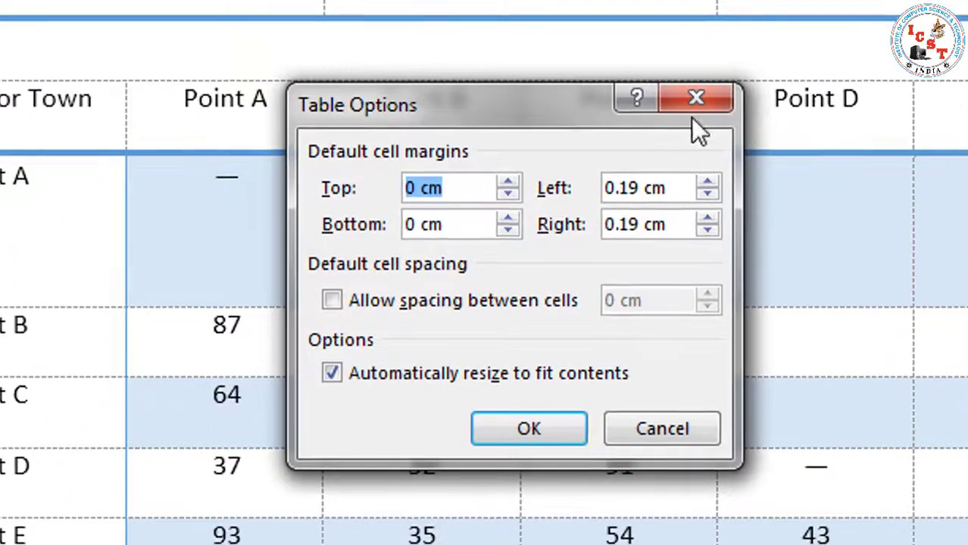
click(707, 106)
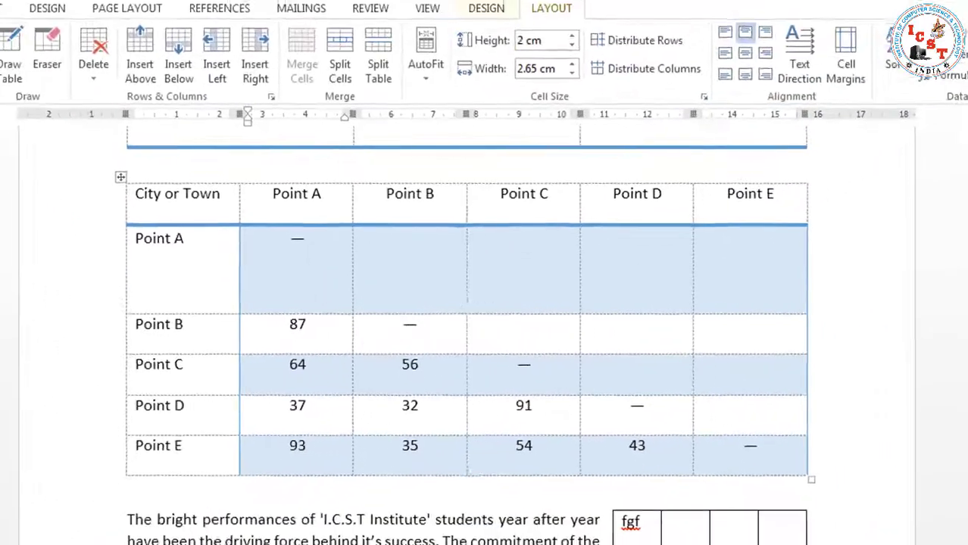
scroll(465, 336, up, 5)
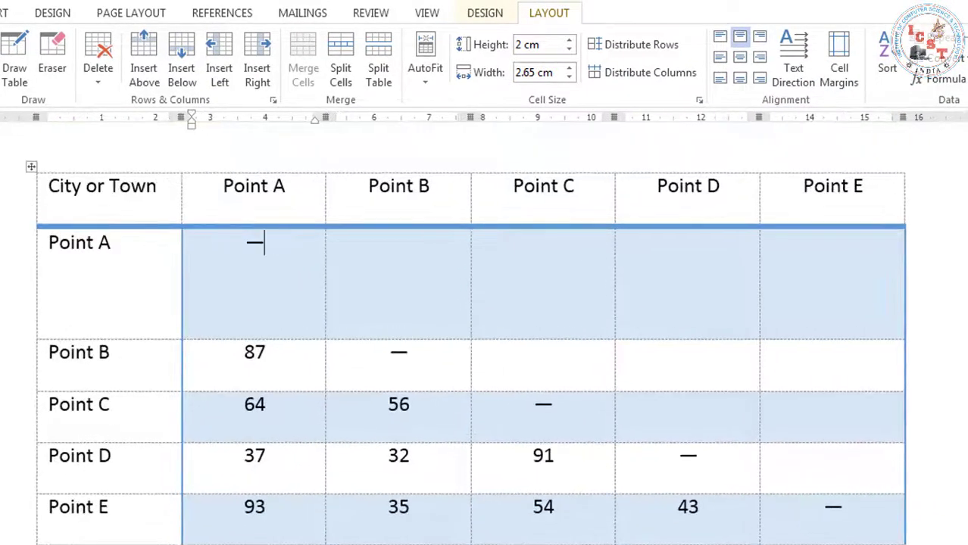
- Set the City or Town table's default cell margins to 0.45 cm at the top and 0.4 cm at the bottom
click(838, 61)
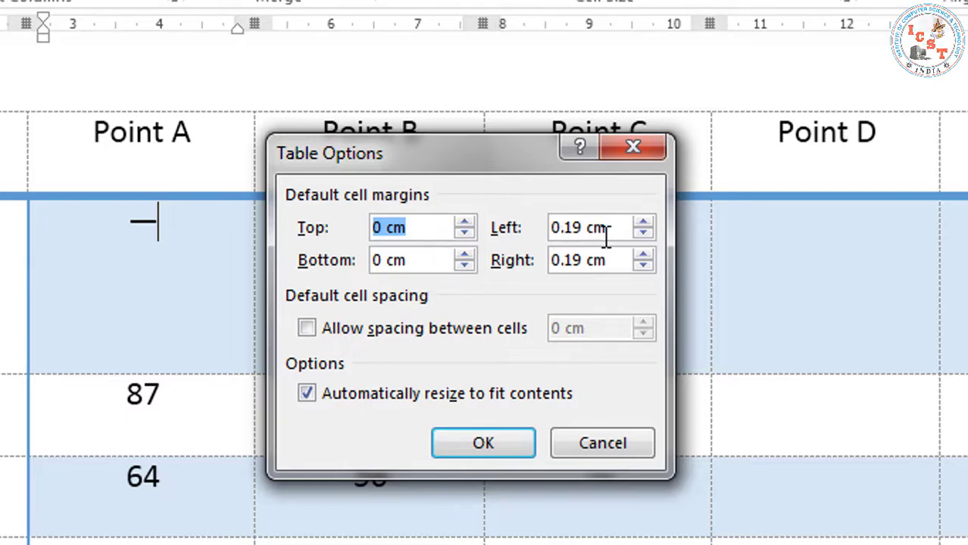
click(465, 222)
click(465, 223)
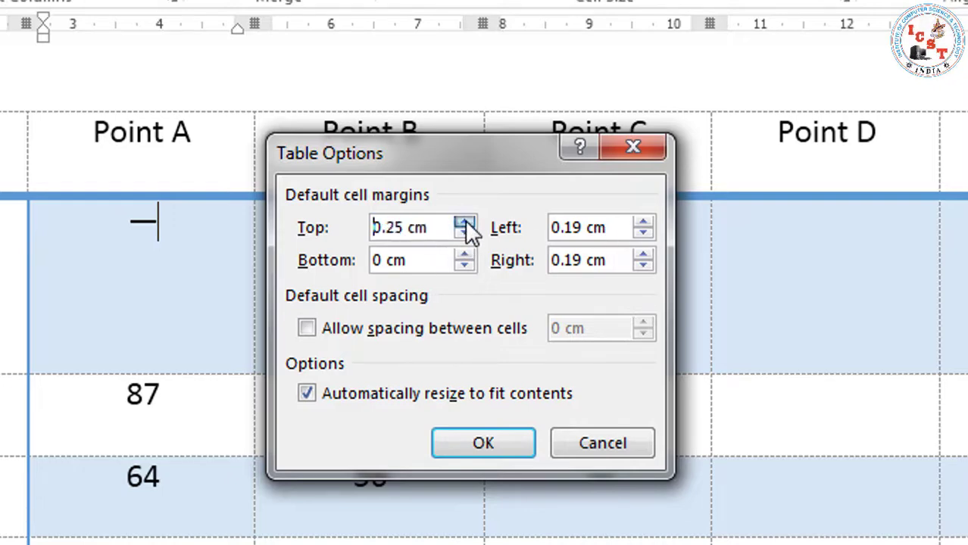
click(465, 222)
click(465, 223)
click(464, 255)
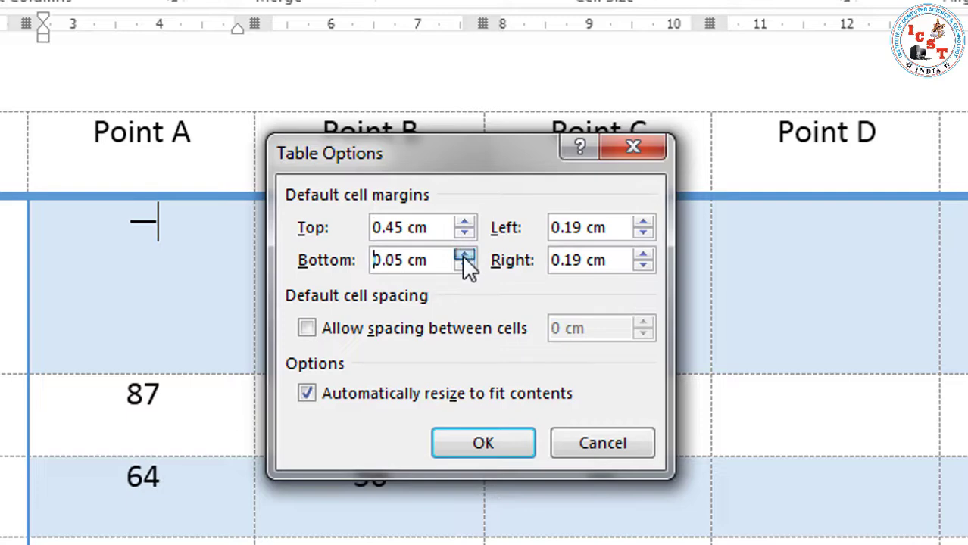
click(464, 255)
click(465, 255)
click(464, 255)
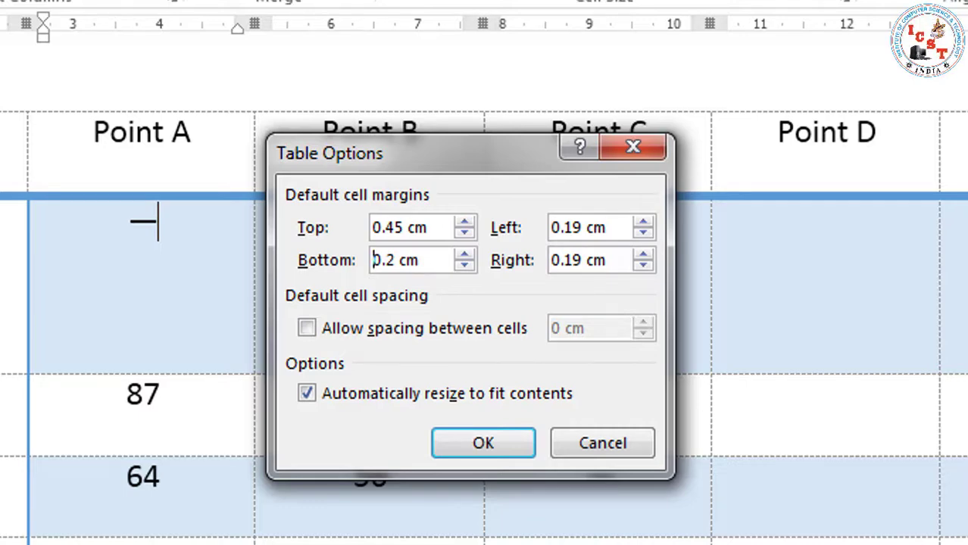
click(465, 255)
click(465, 255)
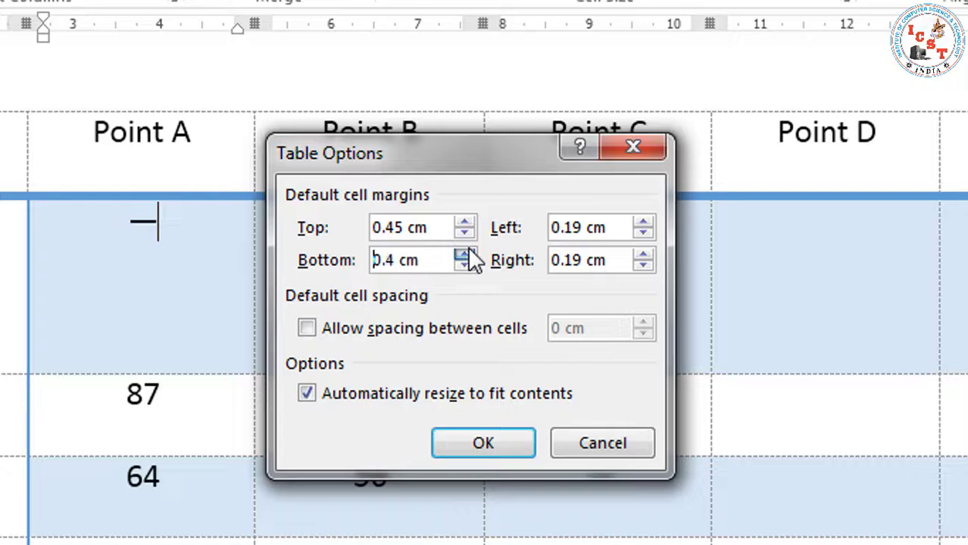
- Set the table's default left cell margin to 0.5 cm and apply the margin settings
click(619, 228)
key(BackSpace)
key(BackSpace)
key(BackSpace)
key(BackSpace)
key(BackSpace)
key(BackSpace)
key(BackSpace)
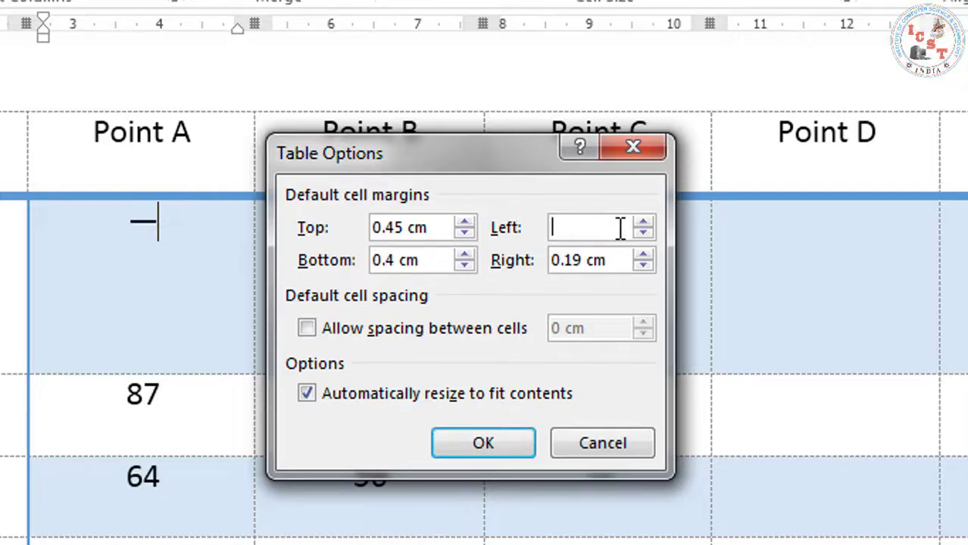
text(.5)
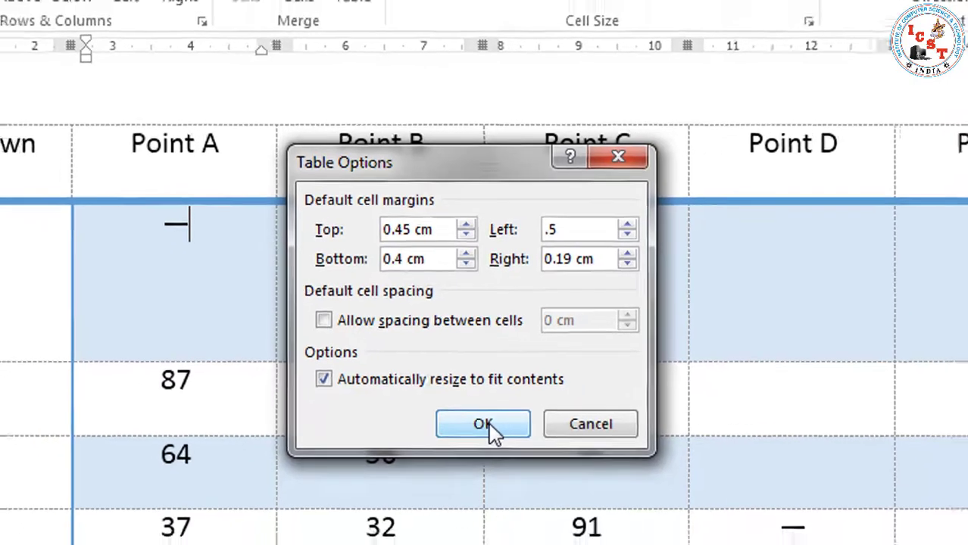
click(494, 445)
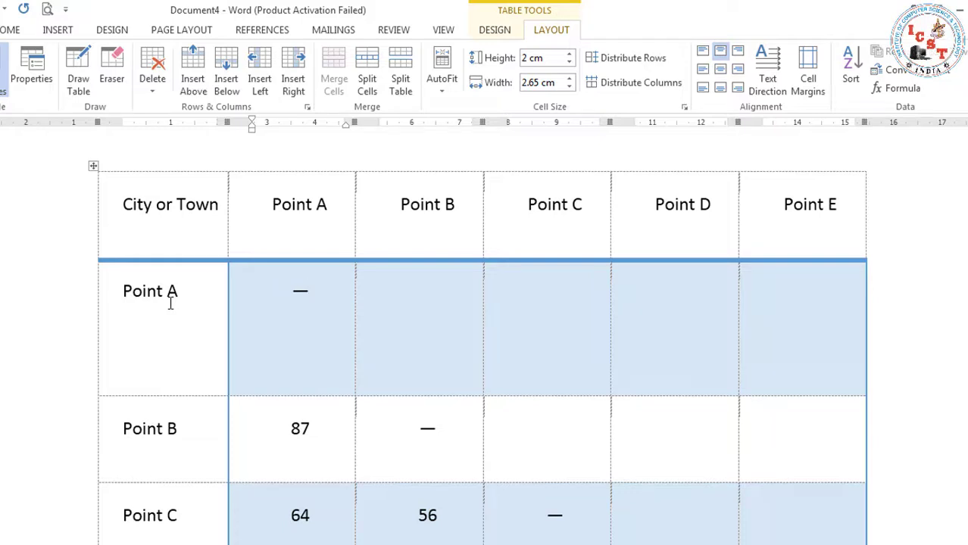
- Allow spacing of 0.6 cm between the cells of the City or Town table
click(803, 82)
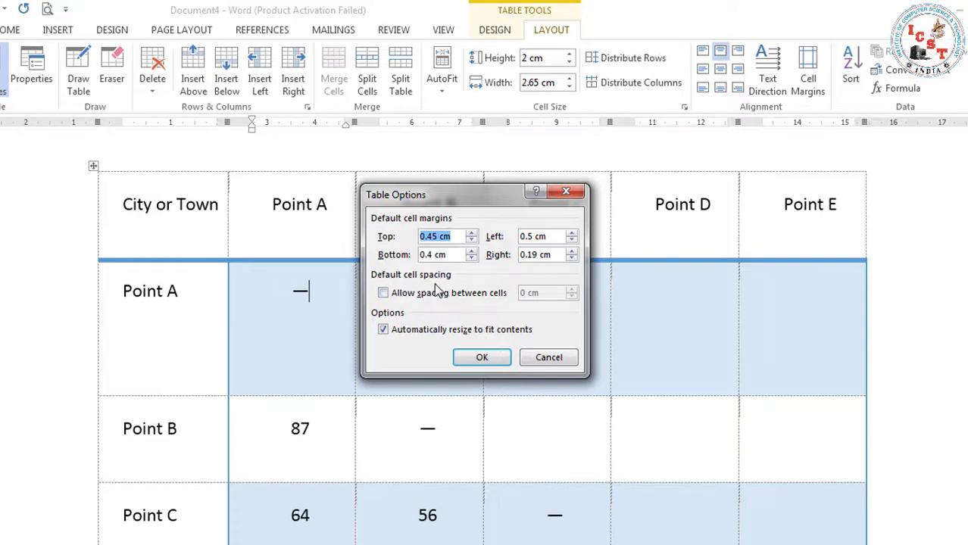
click(396, 300)
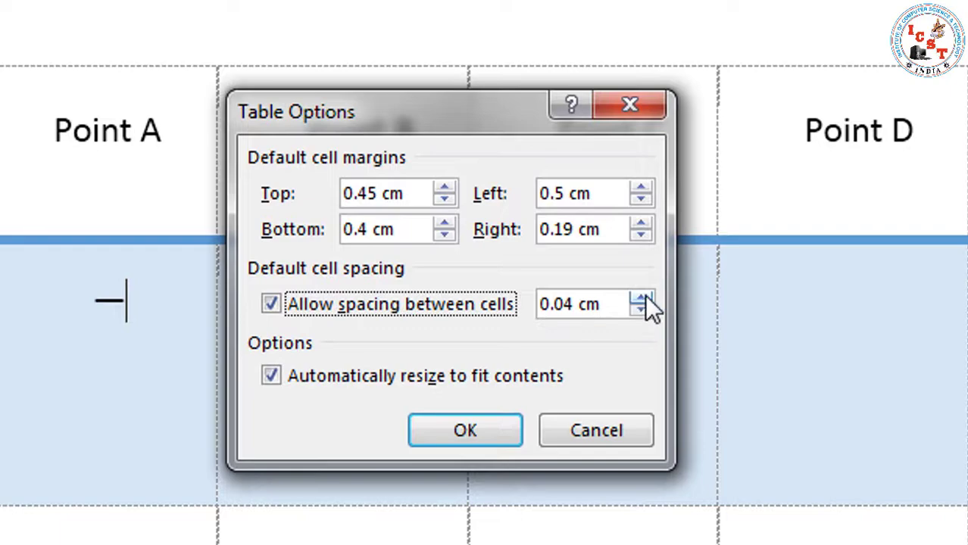
drag(646, 298, 645, 297)
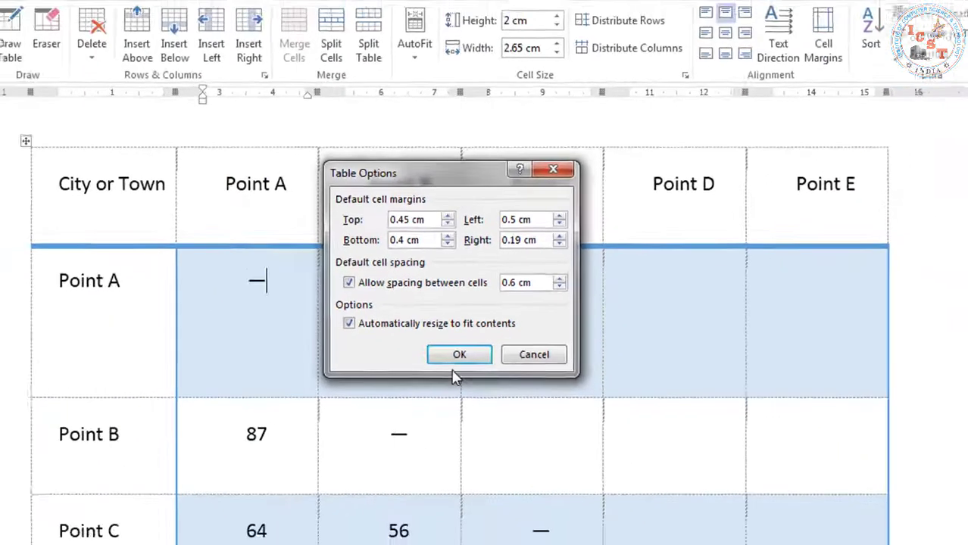
click(460, 356)
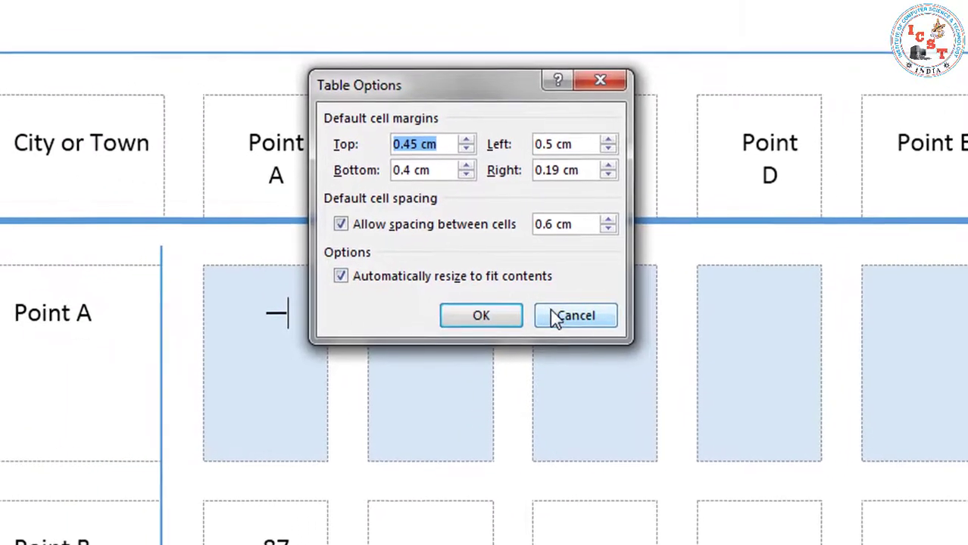
click(554, 317)
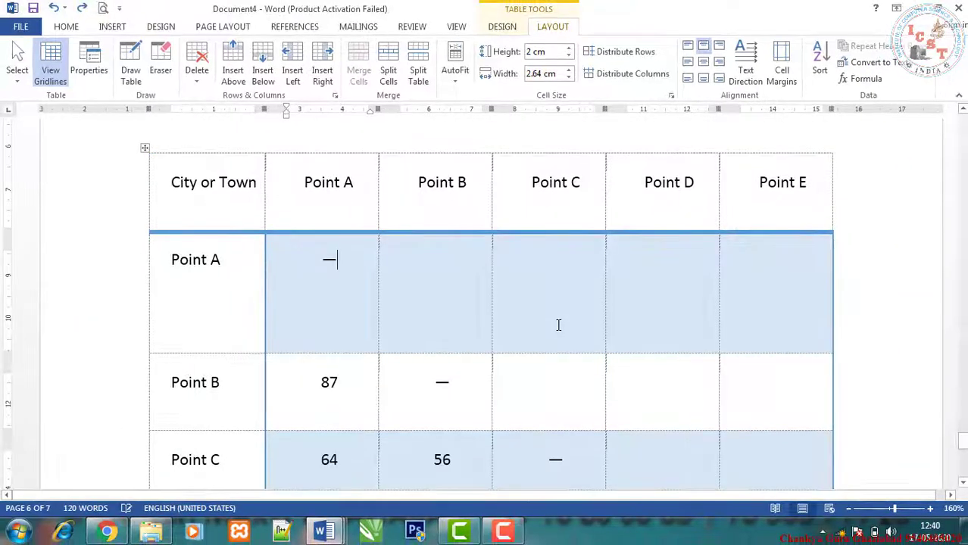
- Undo the cell spacing, cell margin, text direction and label alignment changes made to the City or Town table
key(ctrl+z)
key(ctrl+z)
key(ctrl+z)
key(ctrl+z)
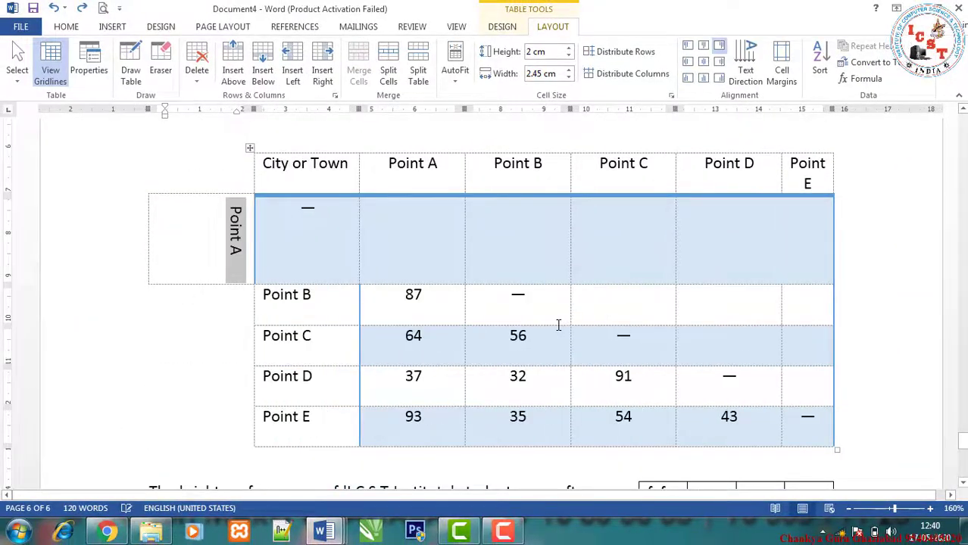
key(ctrl+z)
key(ctrl+z)
key(ctrl+z)
key(ctrl+z)
key(ctrl+z)
key(ctrl+z)
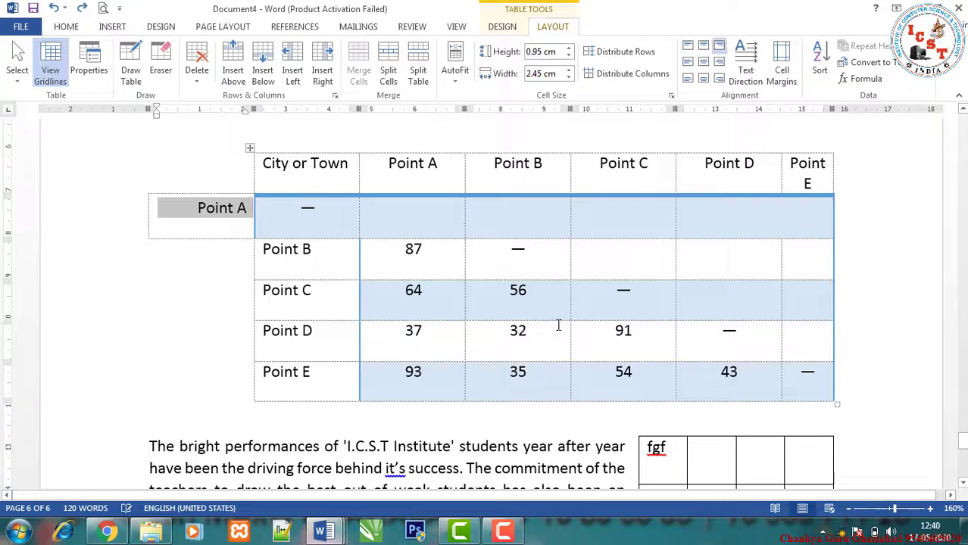
key(ctrl+z)
key(ctrl+z)
key(ctrl+z)
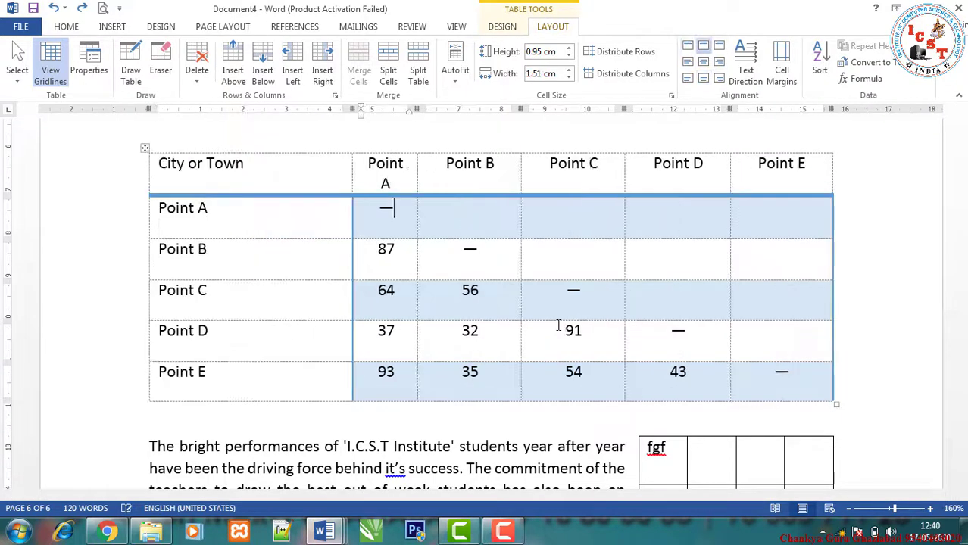
key(ctrl+z)
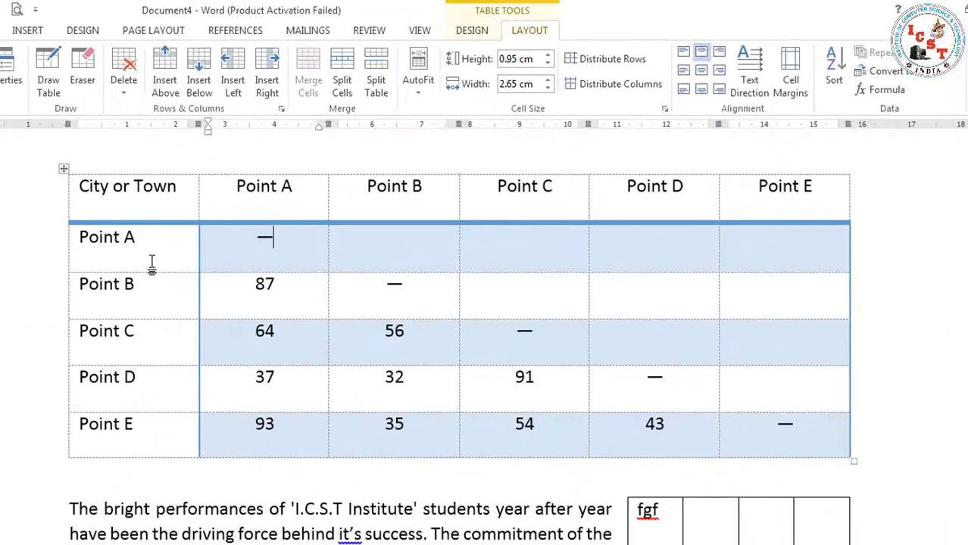
- Sort the Point A to Point E rows by Column 1 as text in descending order, with no header row
drag(152, 263, 172, 425)
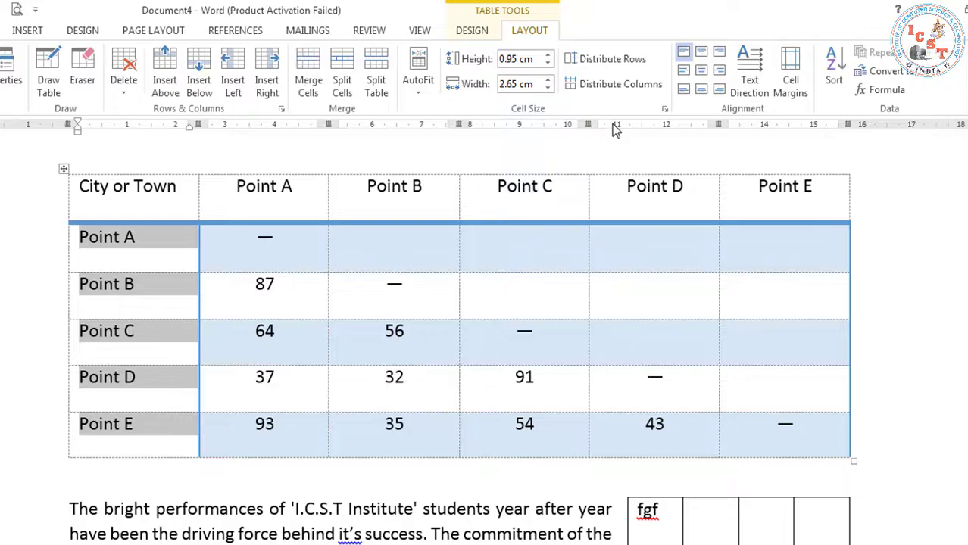
click(835, 67)
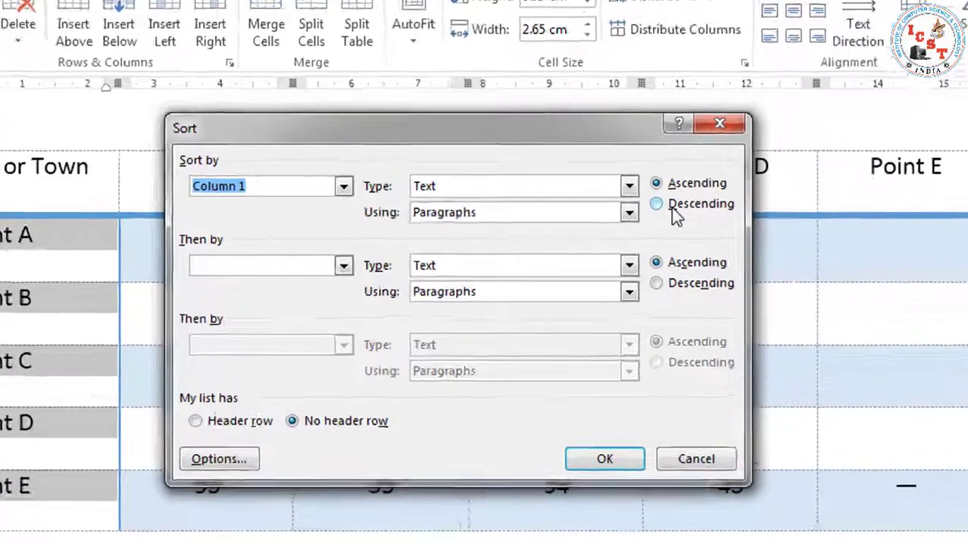
click(609, 217)
click(722, 203)
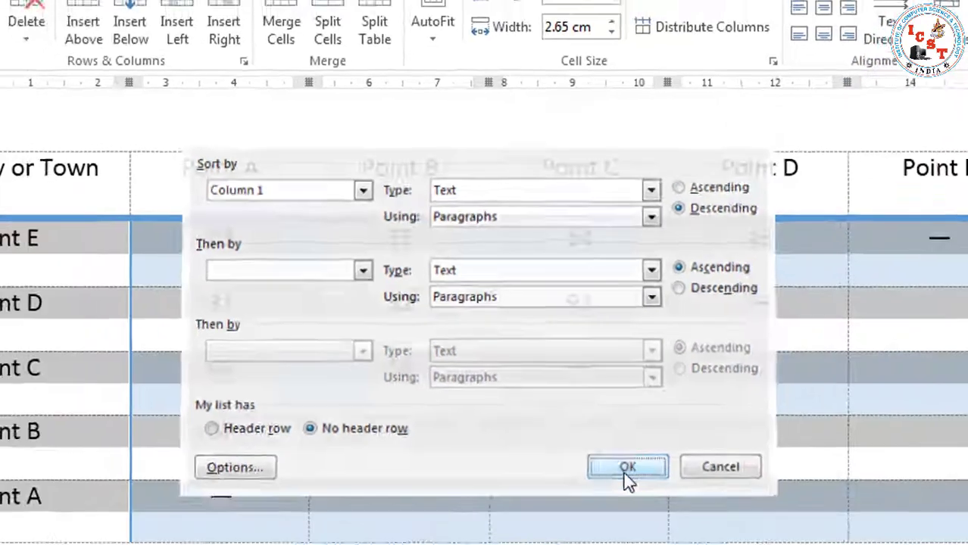
click(637, 509)
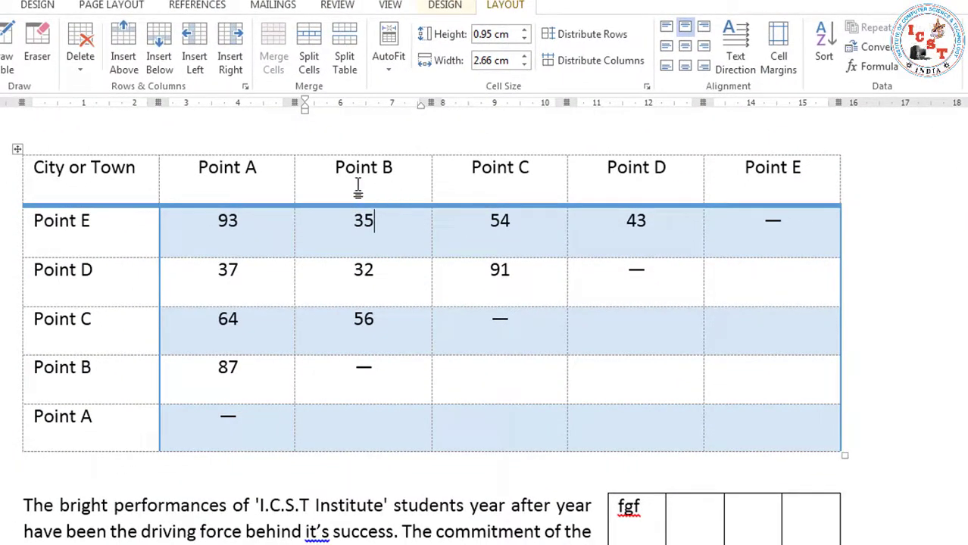
- Apply the gold List Tables style with a solid header row and gold row borders to the City or Town table
click(451, 6)
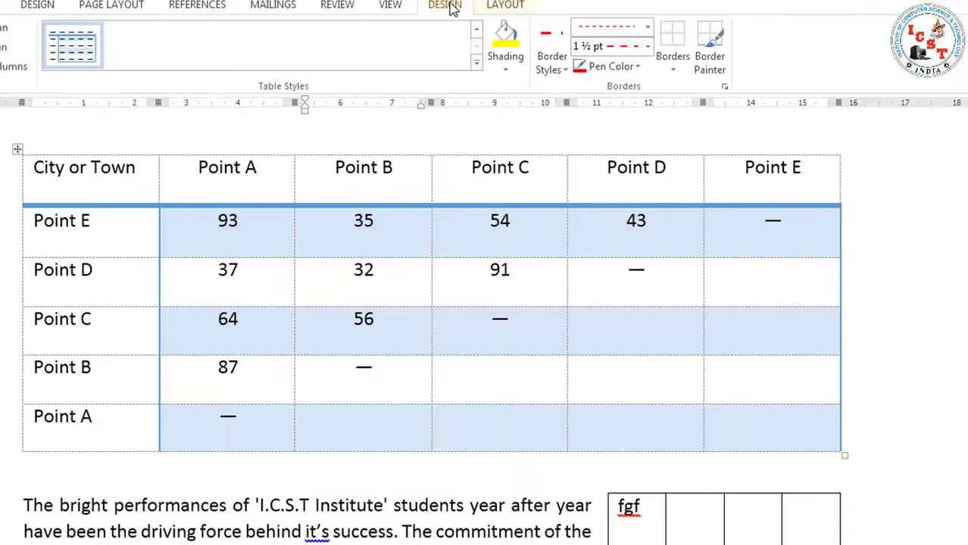
click(476, 63)
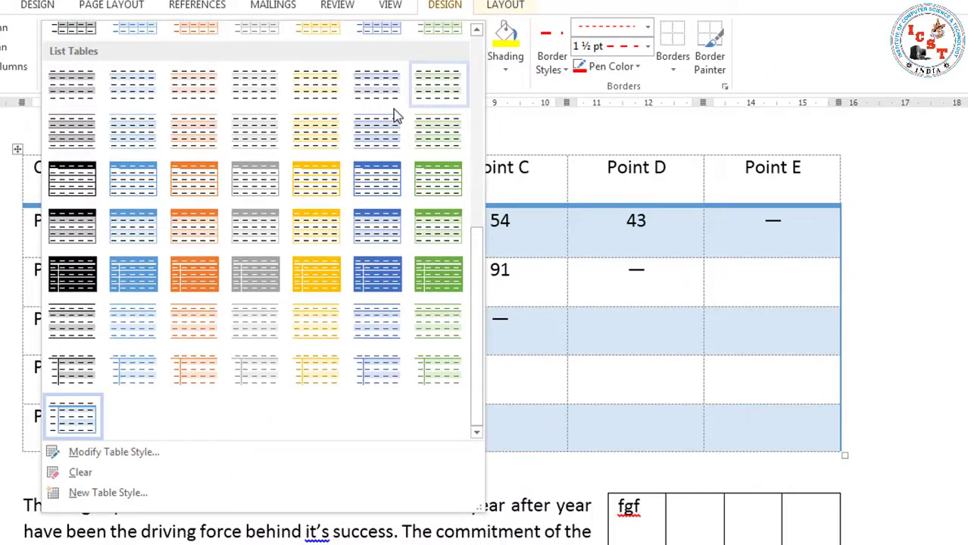
click(309, 187)
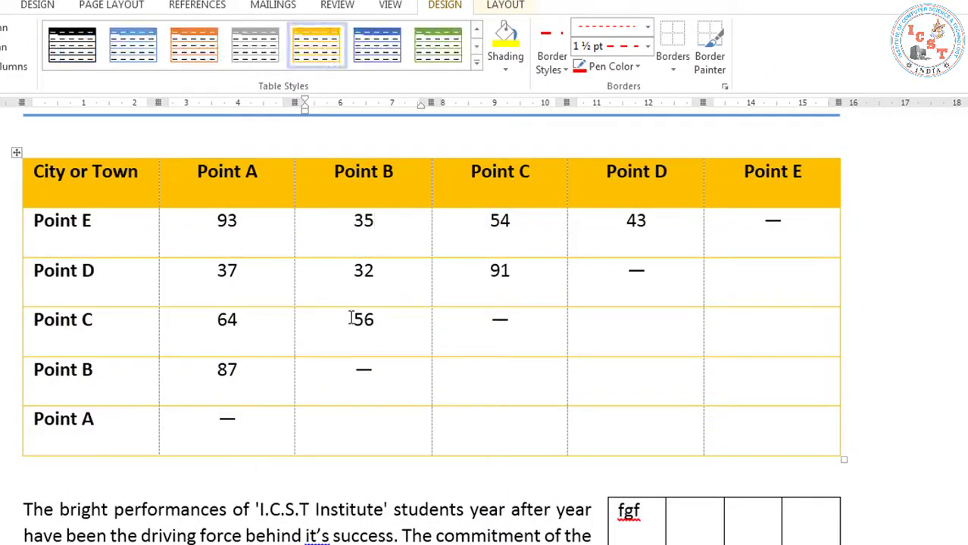
click(345, 198)
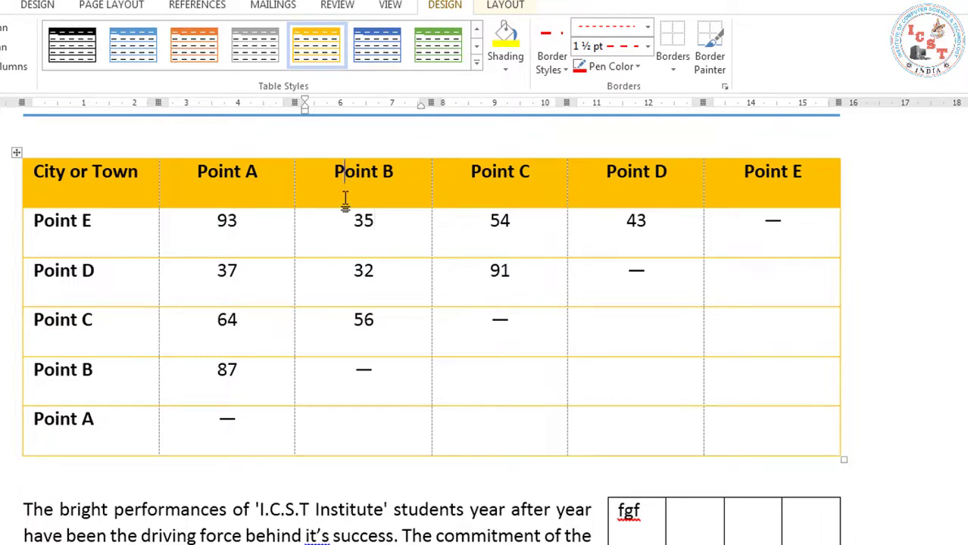
click(503, 6)
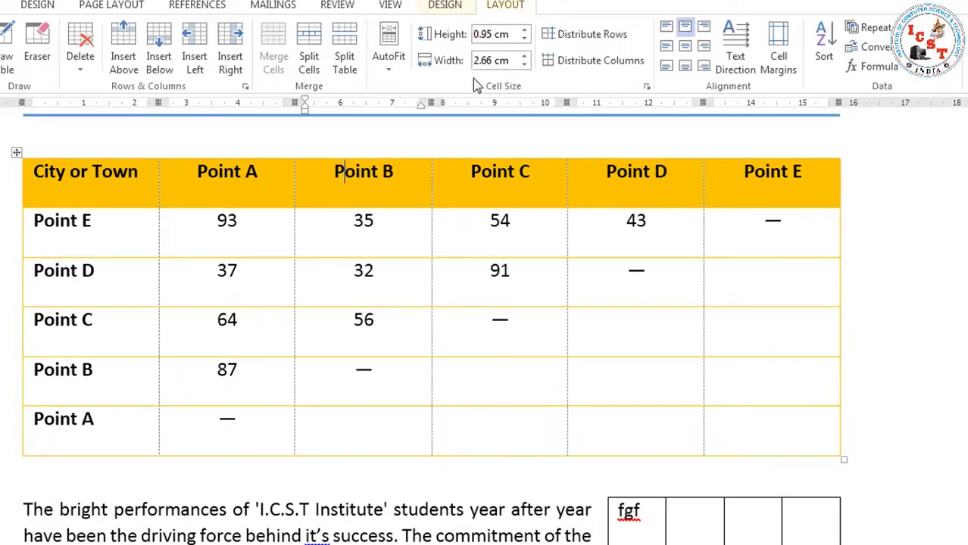
- Insert a row above the City or Town header row, merged into one cell and titled LIST OF CITY OR TOWN in uppercase
click(132, 61)
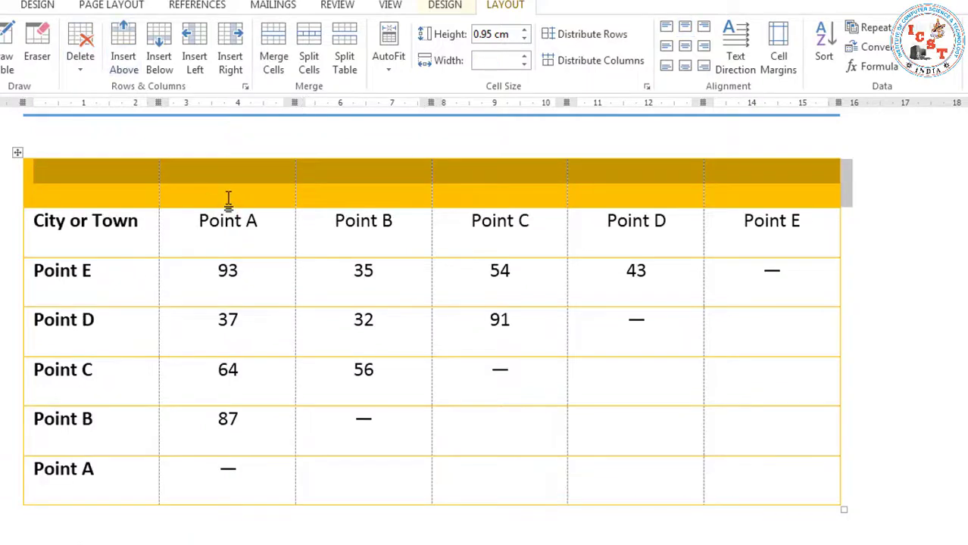
click(228, 198)
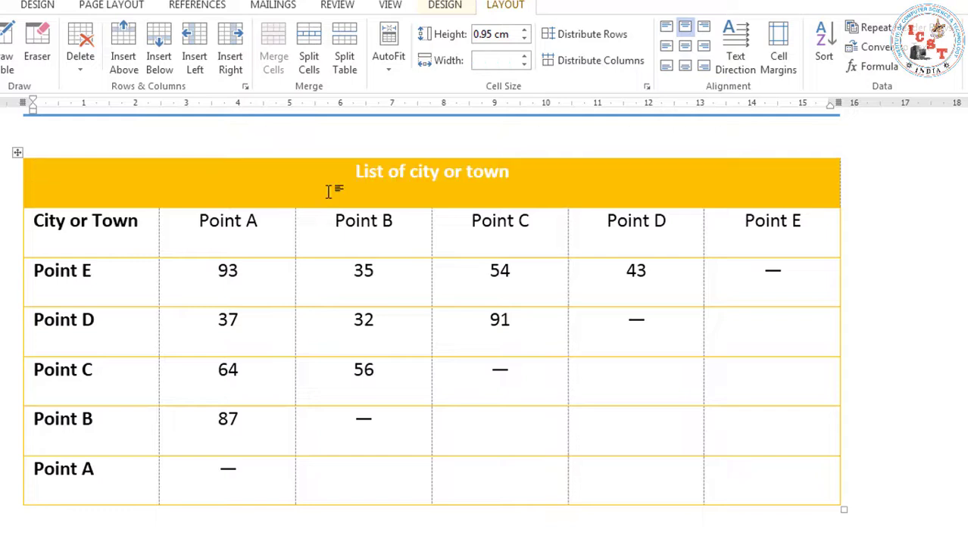
triple_click(329, 191)
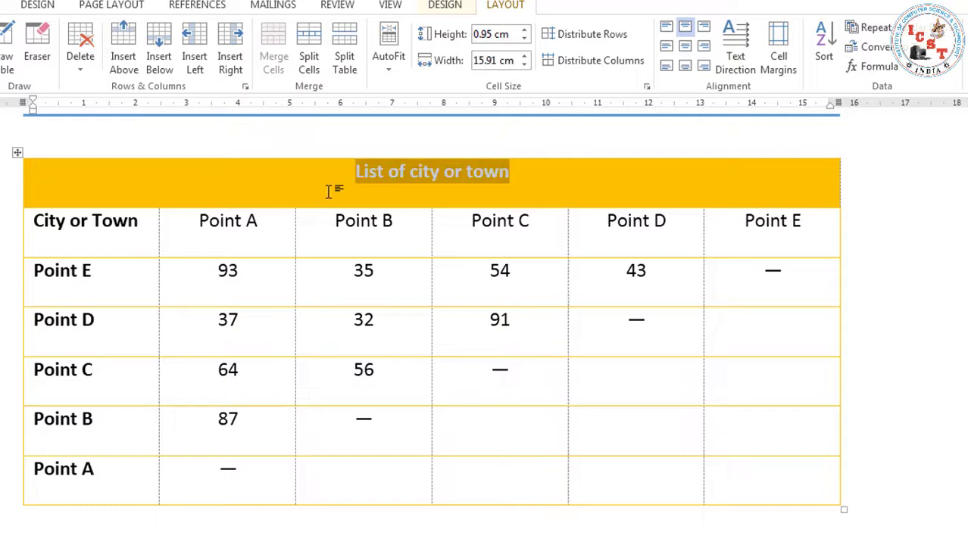
key(shift+F3)
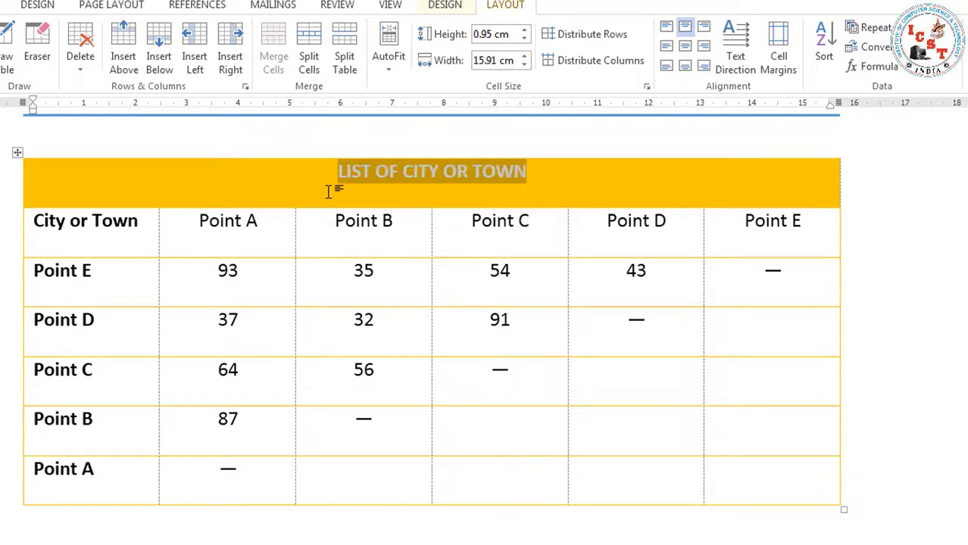
click(387, 188)
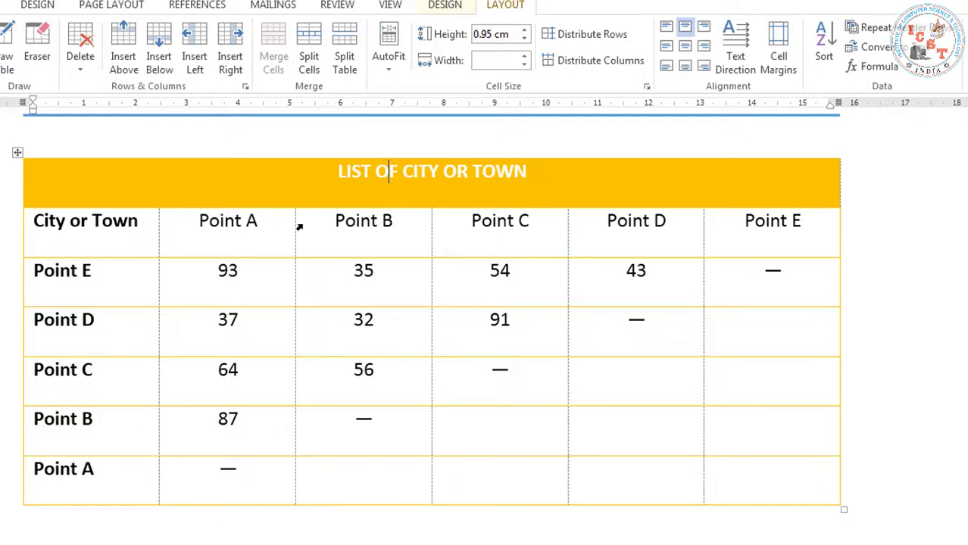
- Set the title row and the City or Town row as repeating header rows of the table
click(412, 239)
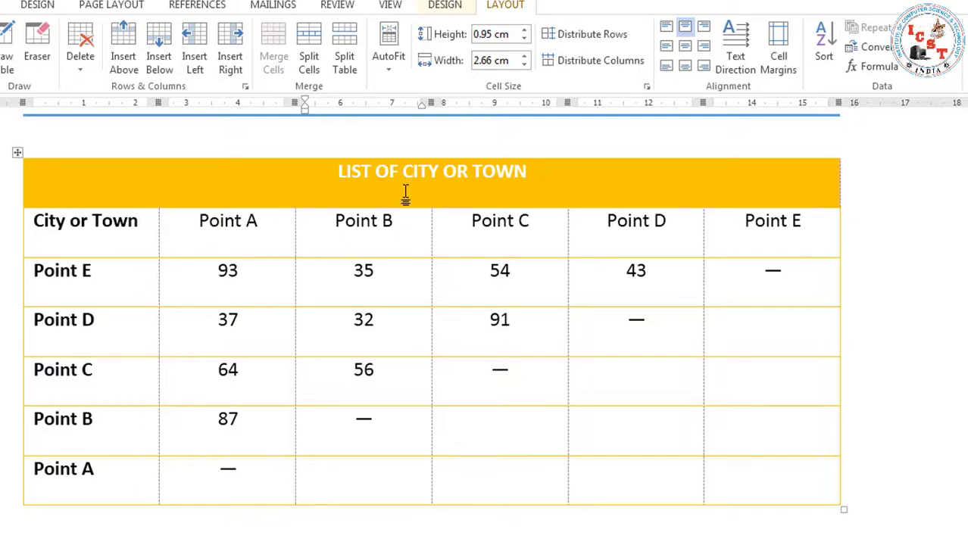
drag(403, 189, 410, 238)
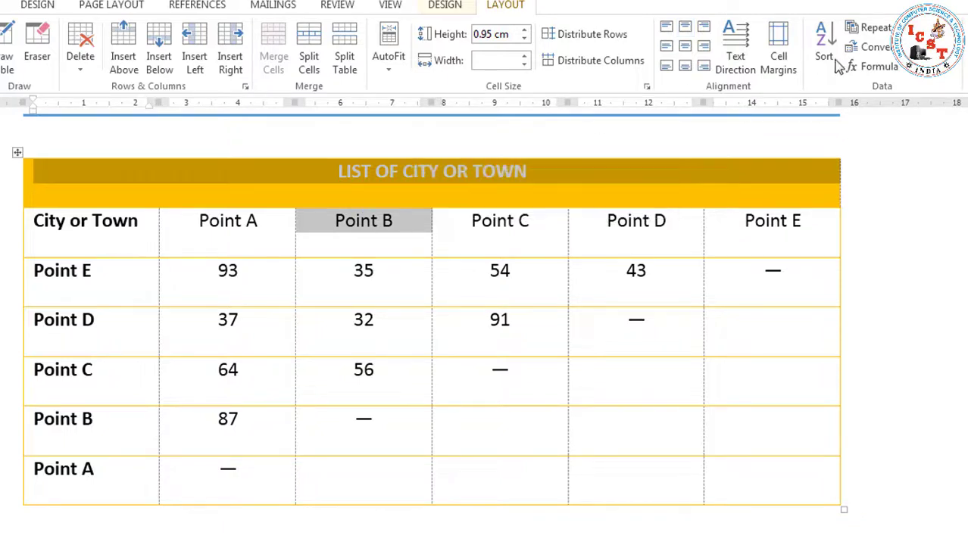
click(871, 30)
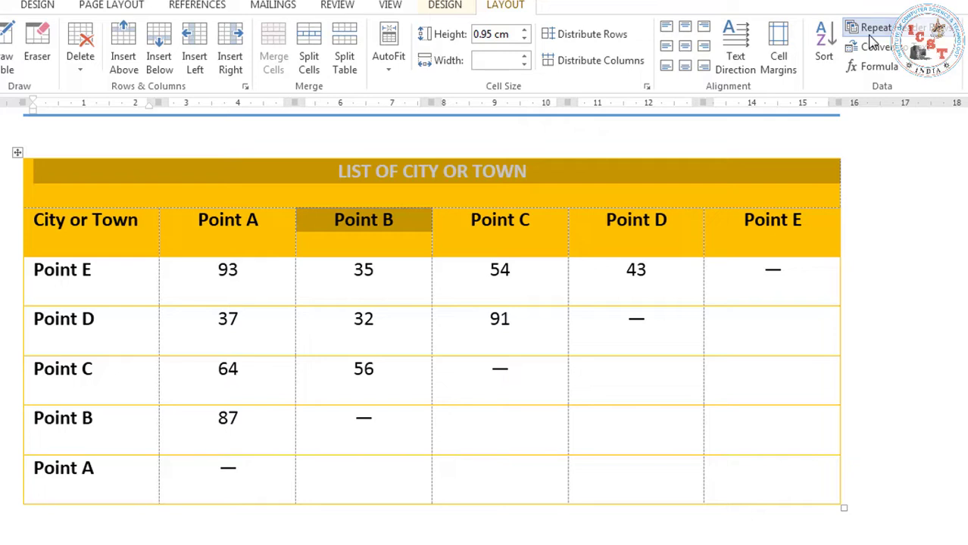
click(428, 190)
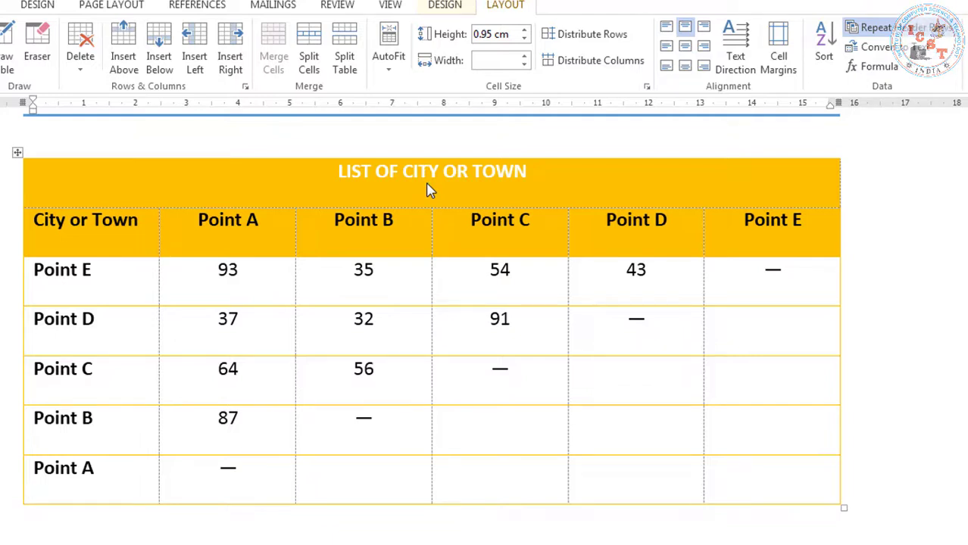
- Convert the LIST OF CITY OR TOWN table to regular text separated with tabs
click(437, 369)
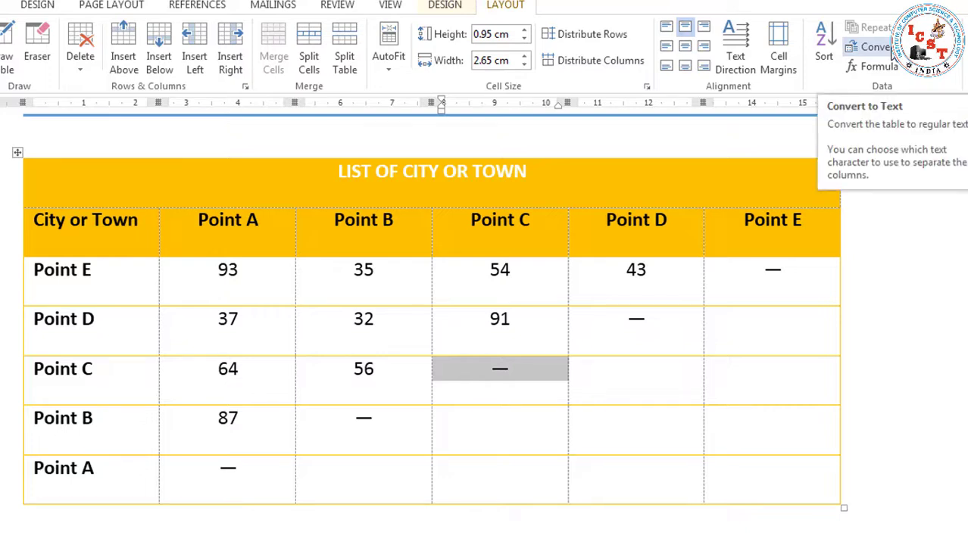
click(455, 198)
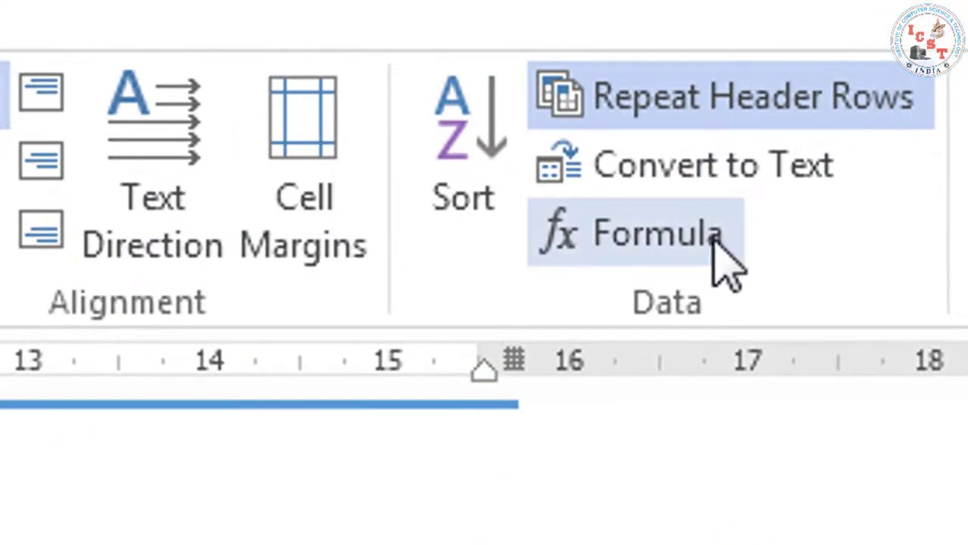
click(674, 188)
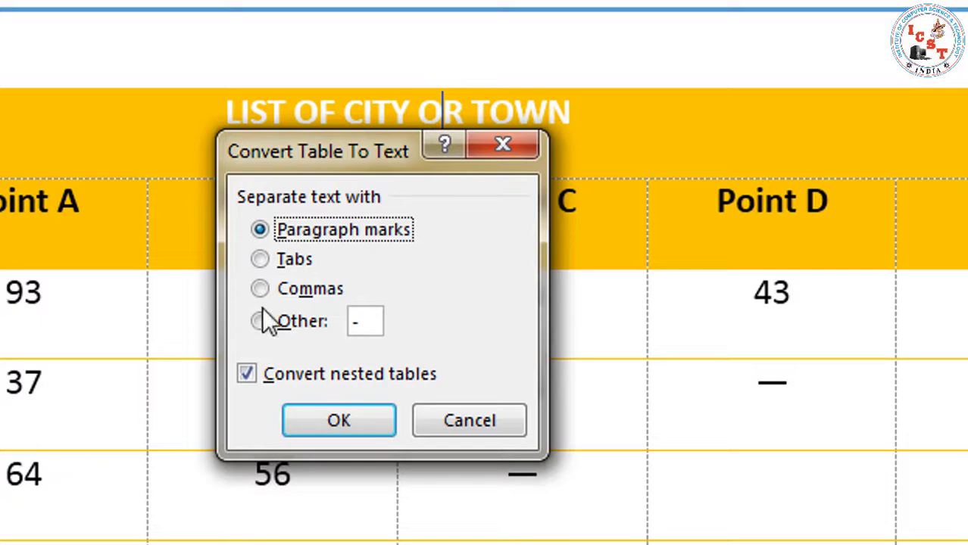
click(273, 265)
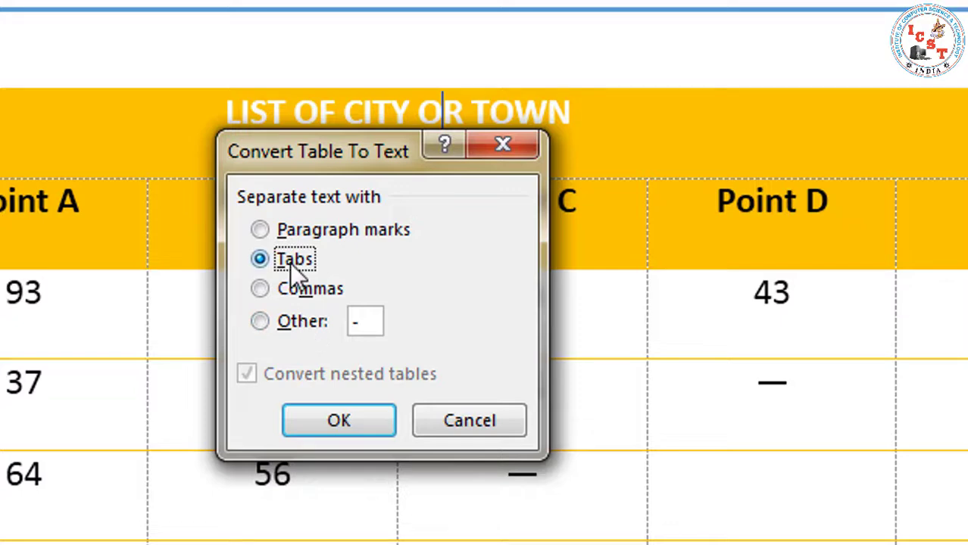
click(358, 427)
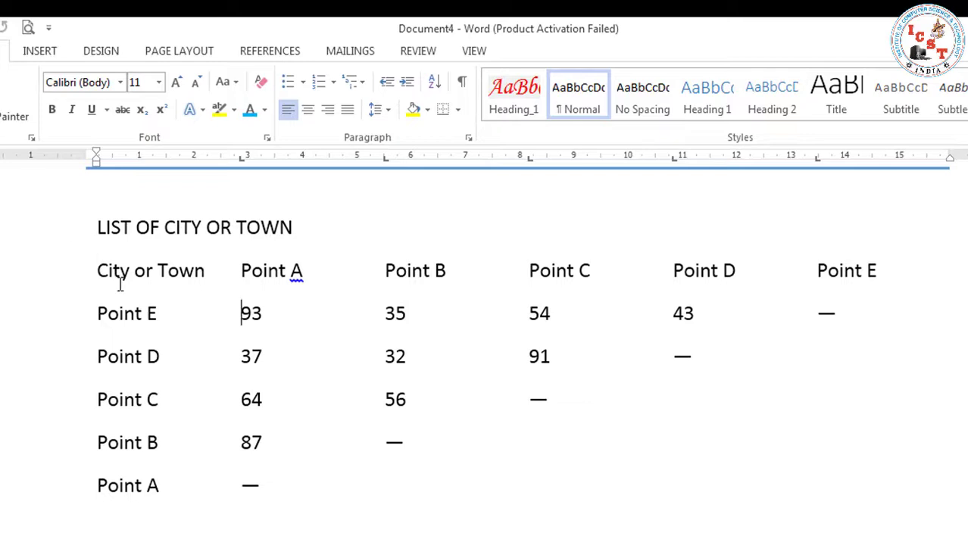
- Turn the tabbed lines from City or Town through Point A back into a table, leaving the title line outside it
click(98, 273)
key(shift+Down)
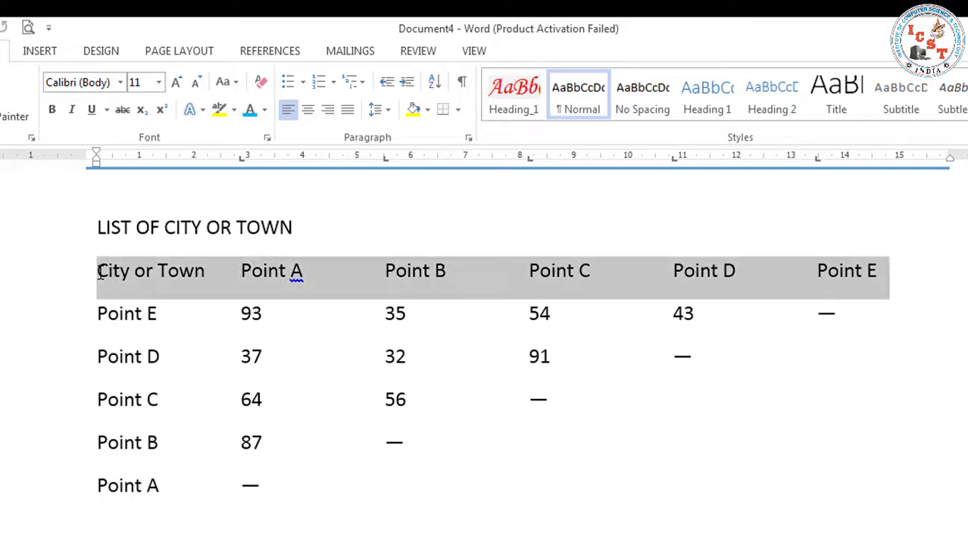
key(shift+Down)
key(shift+Down)
key(shift+Down)
key(shift+Down)
key(shift+Down)
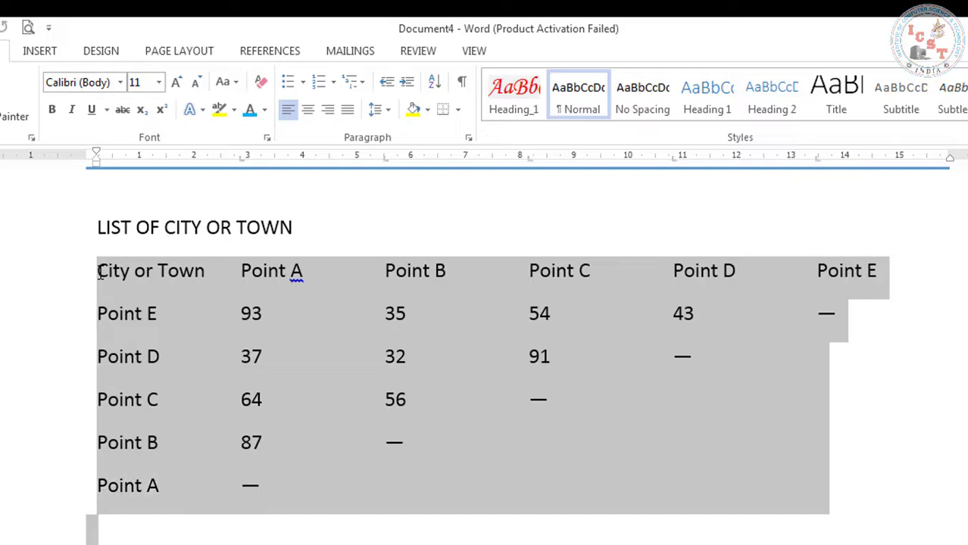
key(shift+Up)
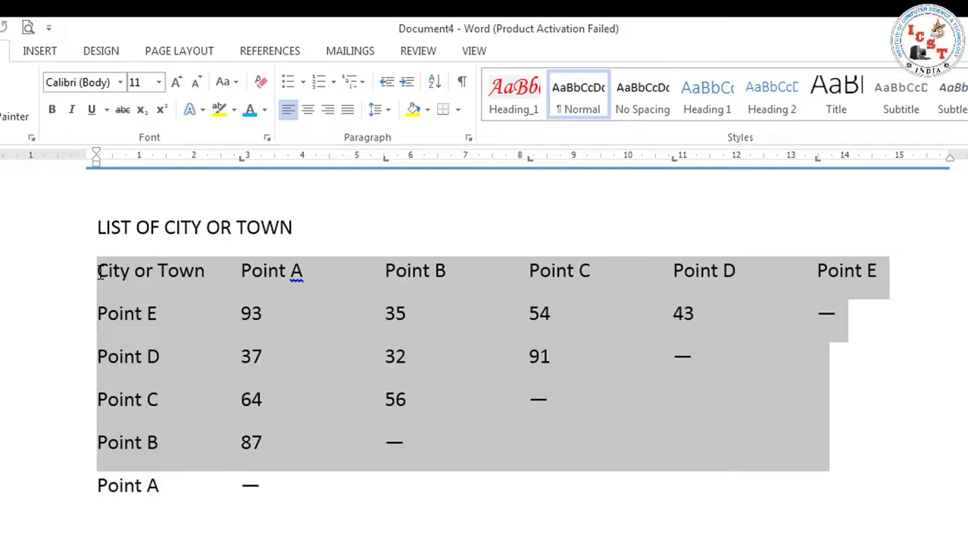
key(shift+Down)
key(shift+Up)
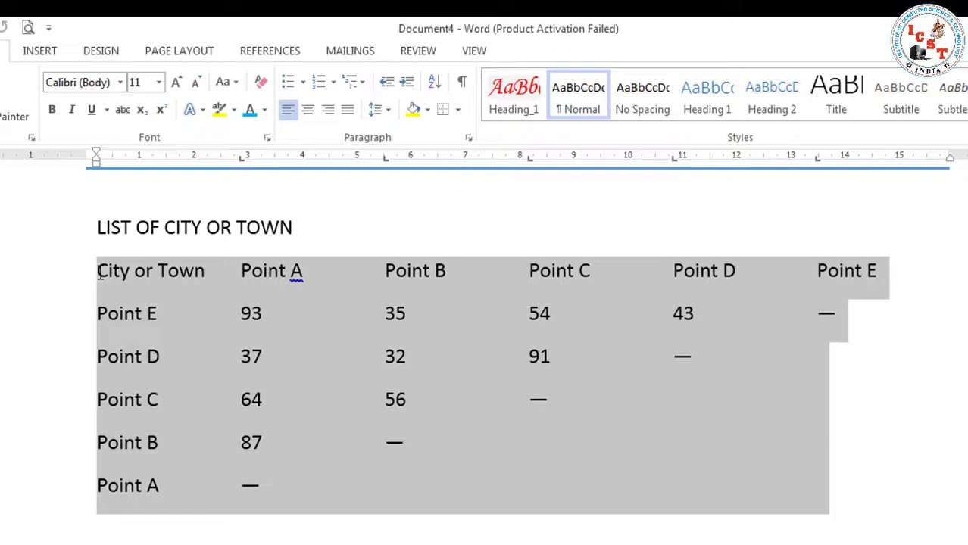
click(48, 58)
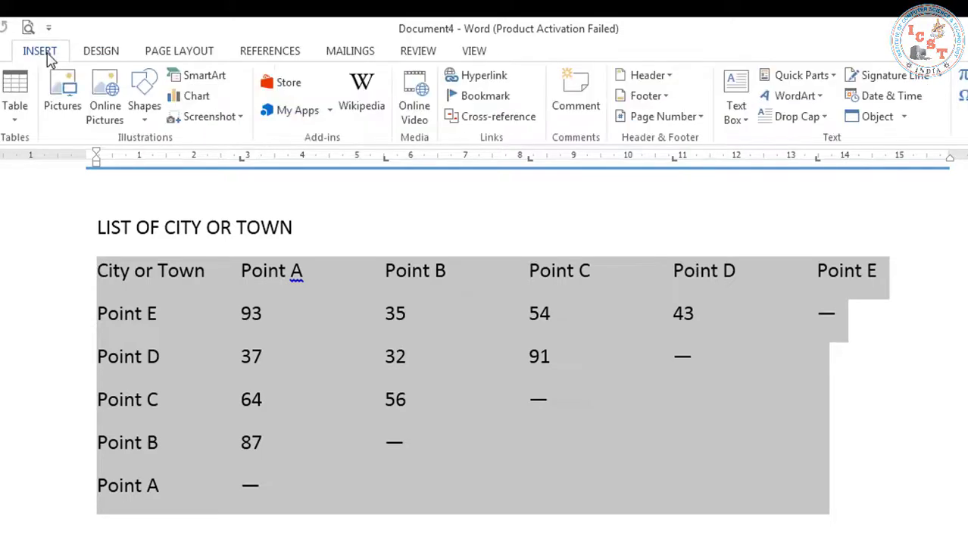
click(15, 100)
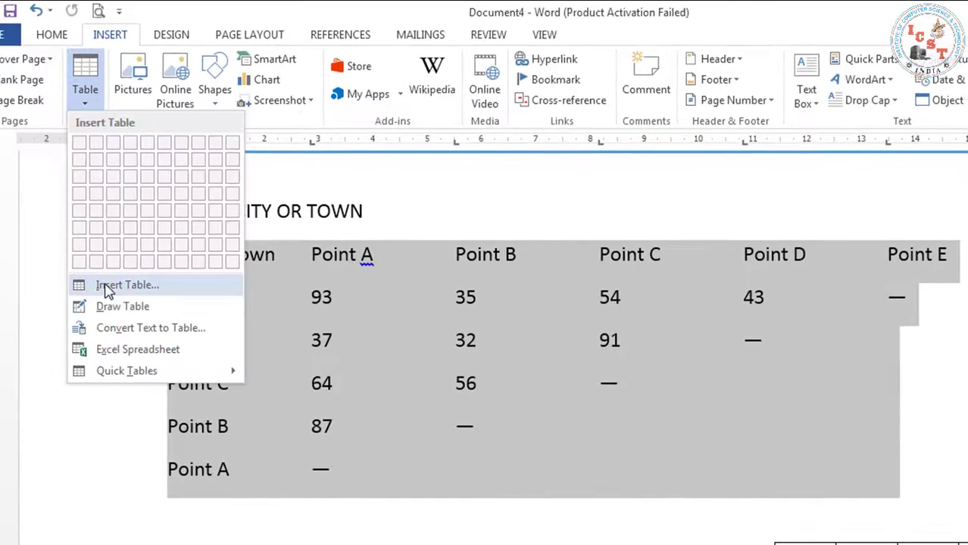
click(105, 287)
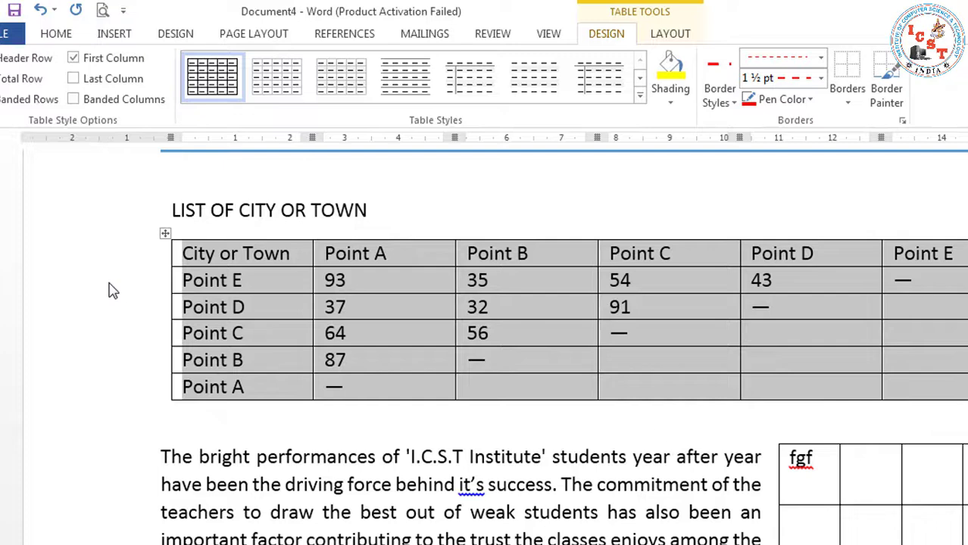
- Fill the Point C column with 98 and 90 in the Point C and Point B rows, and total it with =SUM(ABOVE) in the Point A row
click(878, 289)
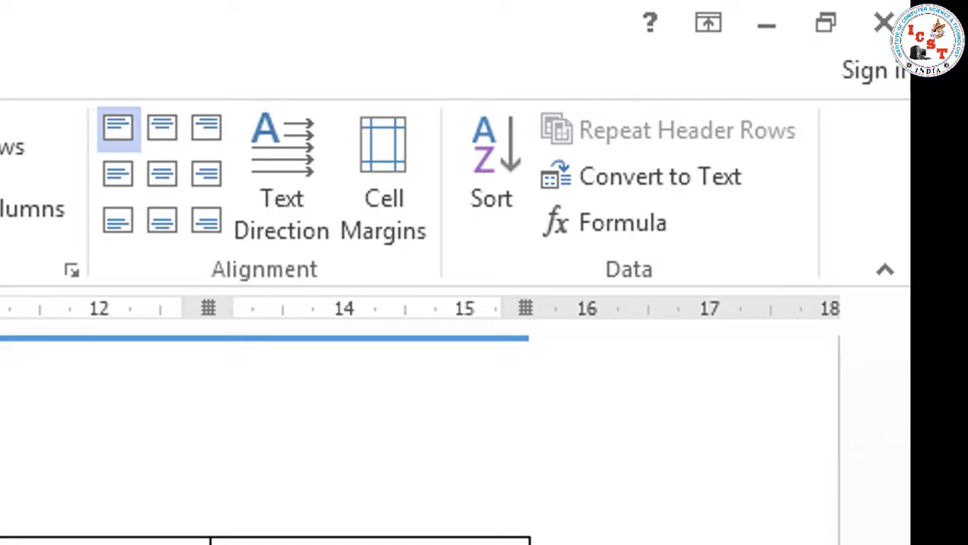
text(90)
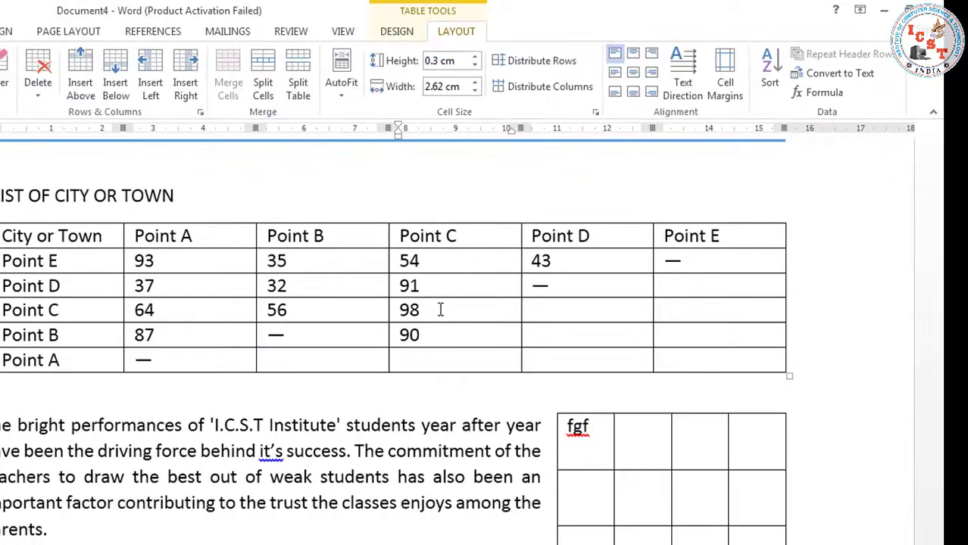
key(Down)
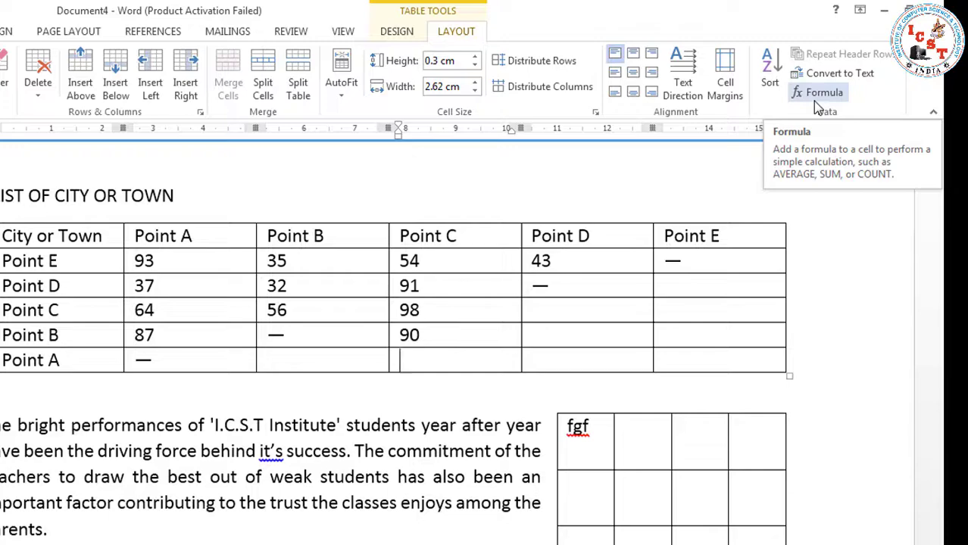
click(815, 103)
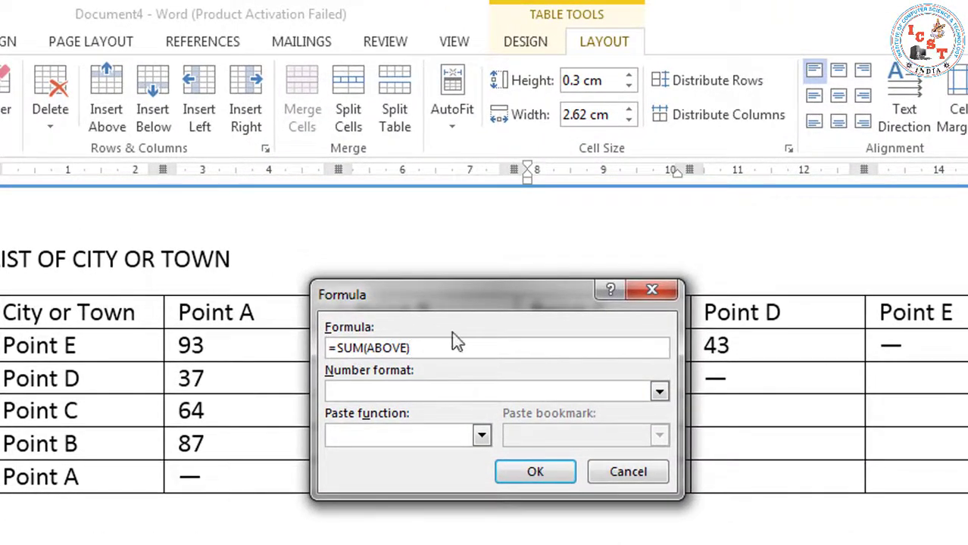
drag(485, 300, 944, 191)
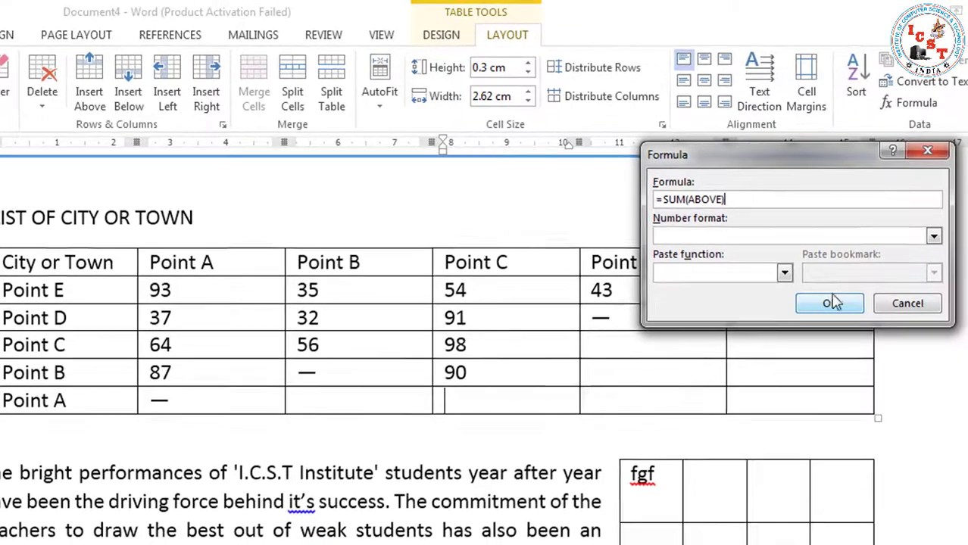
click(832, 304)
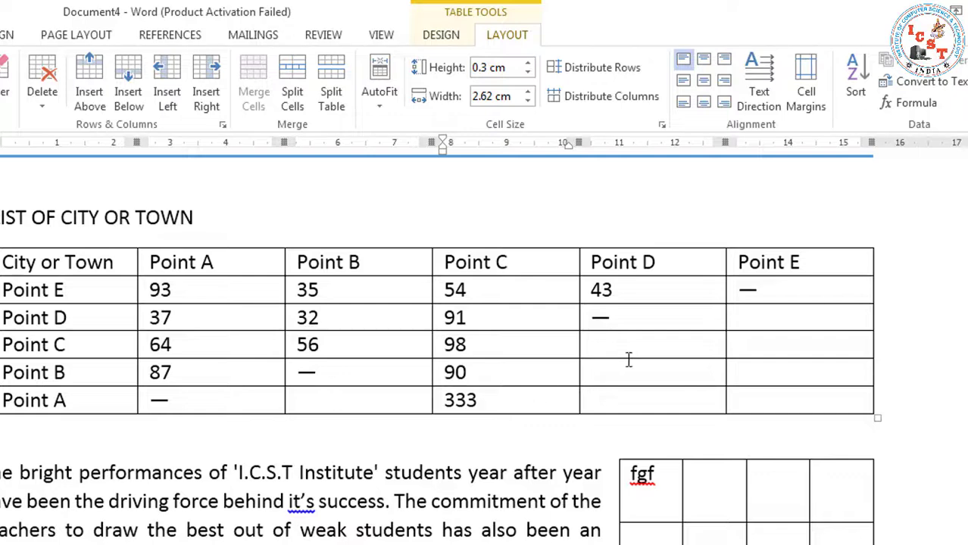
- Enter 656 under Point D in the Point A row and total that row under Point E with =SUM(left)
key(Tab)
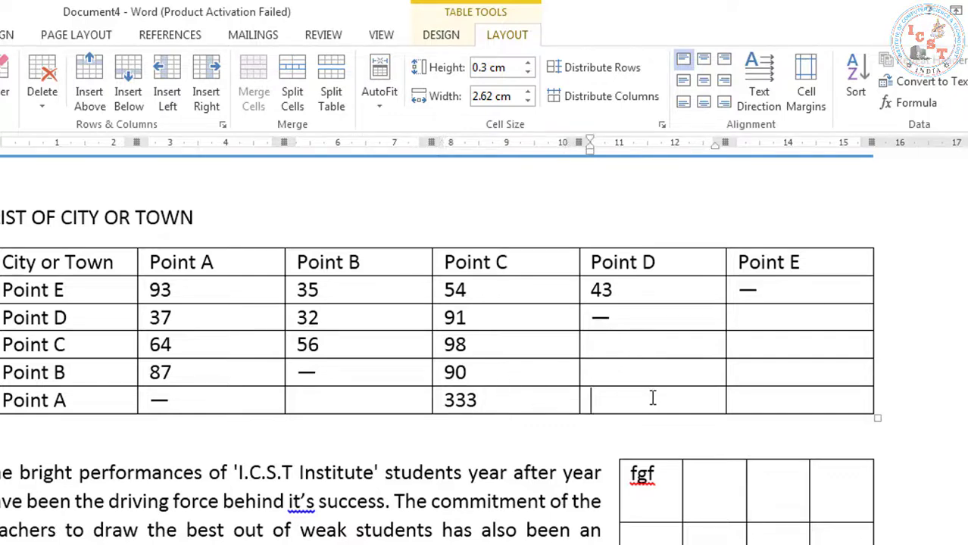
text(656)
key(Tab)
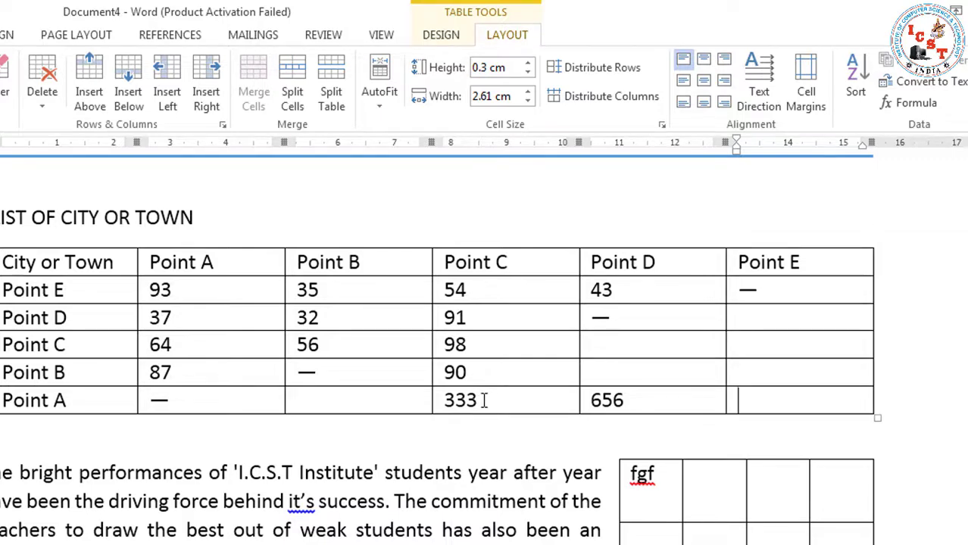
click(481, 400)
click(627, 400)
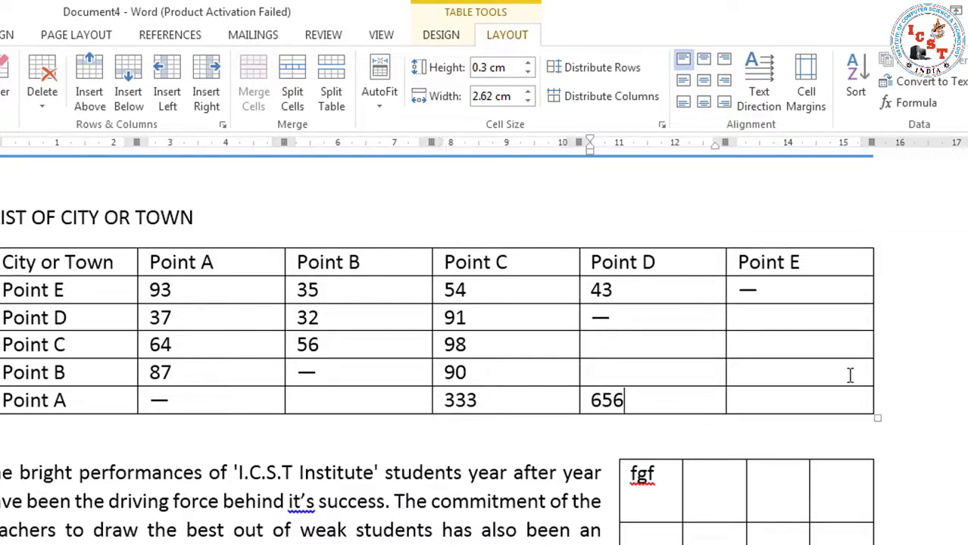
click(802, 402)
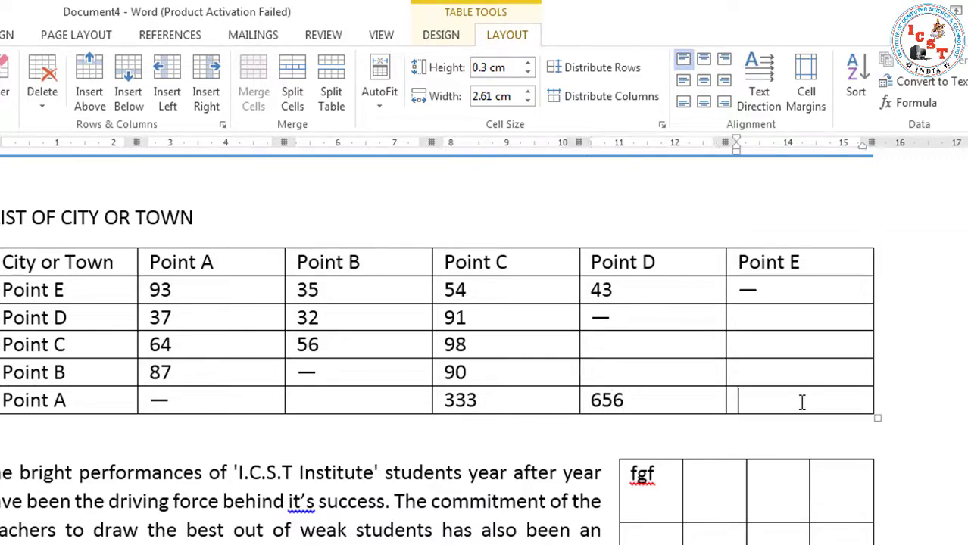
click(912, 104)
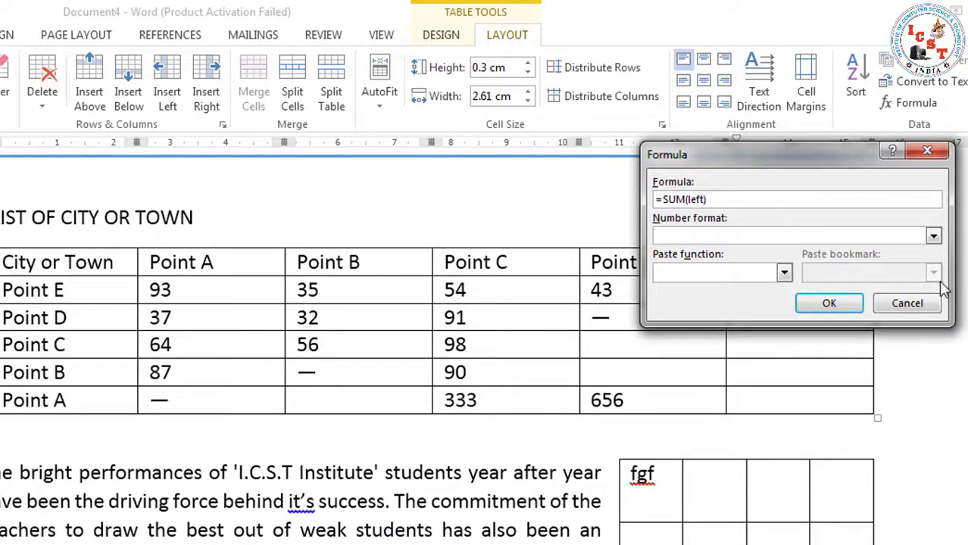
click(829, 303)
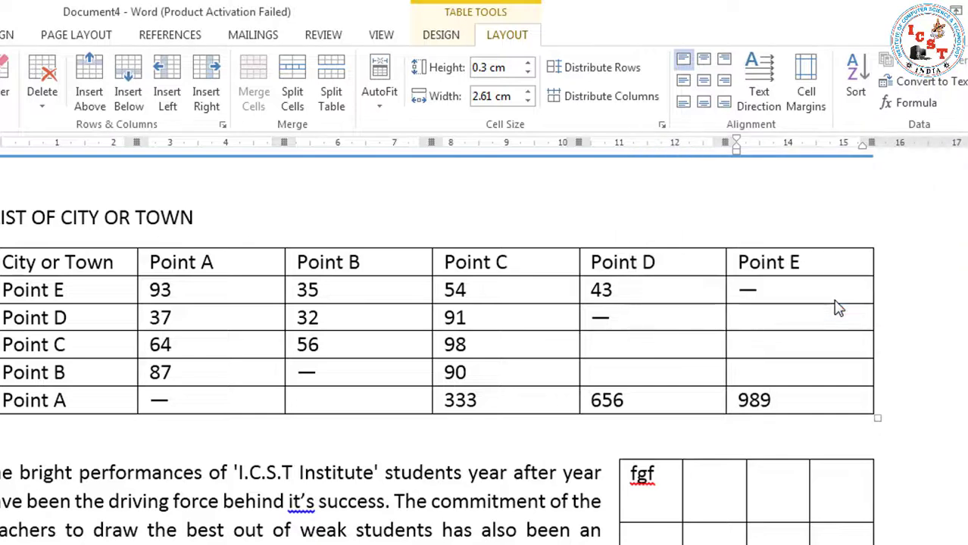
drag(448, 404, 655, 417)
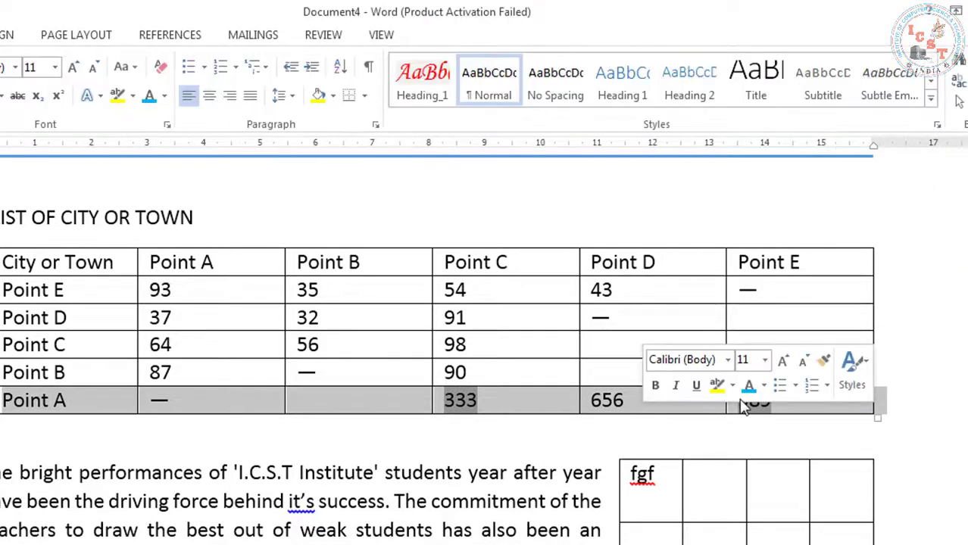
click(592, 385)
click(507, 35)
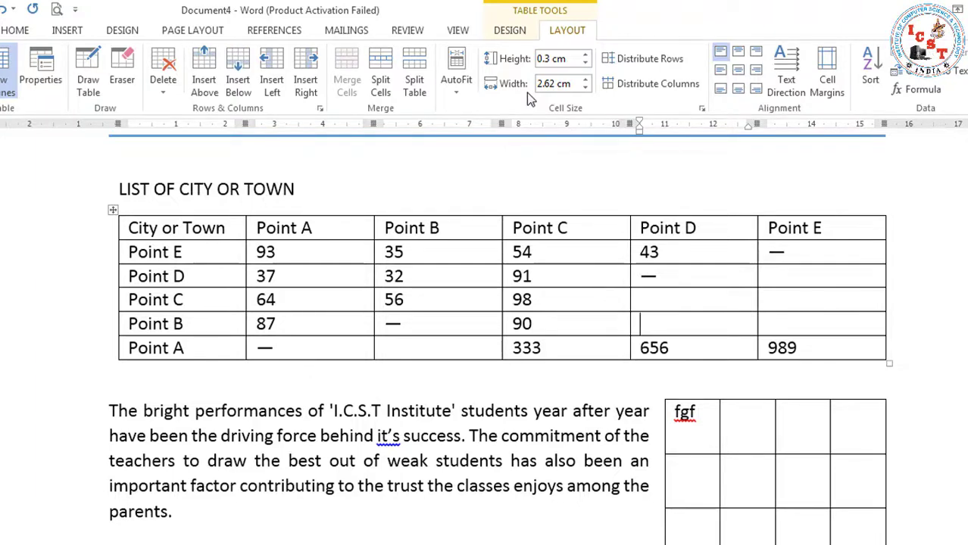
click(61, 32)
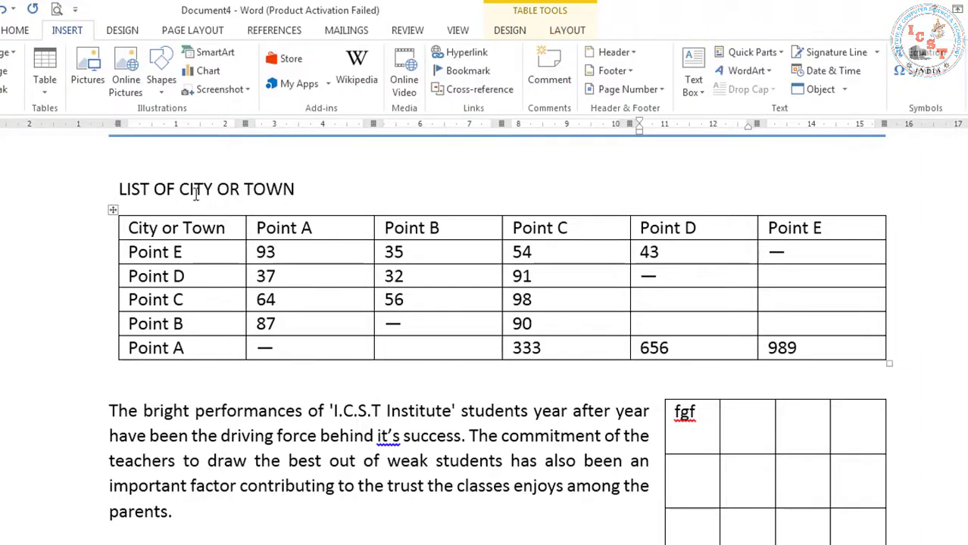